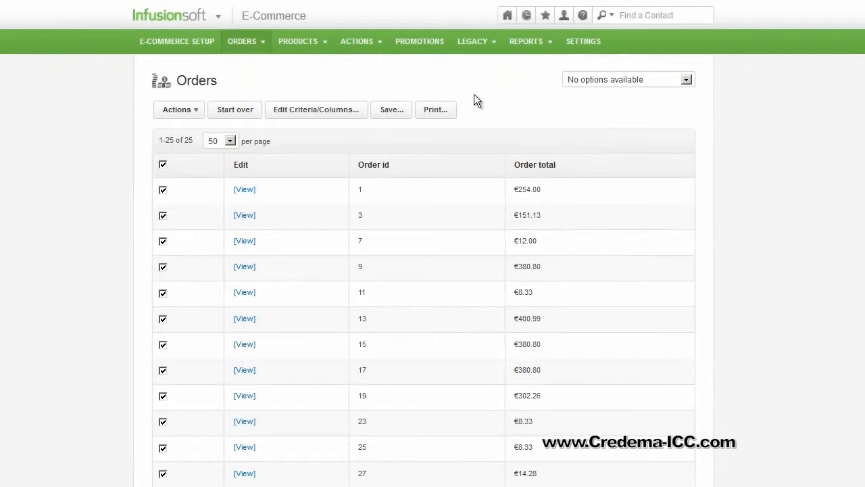
- Start a new order and assign it to the existing contact whose first name begins with "b"
{"action": "mouse_move", "coordinate": [242, 41]}
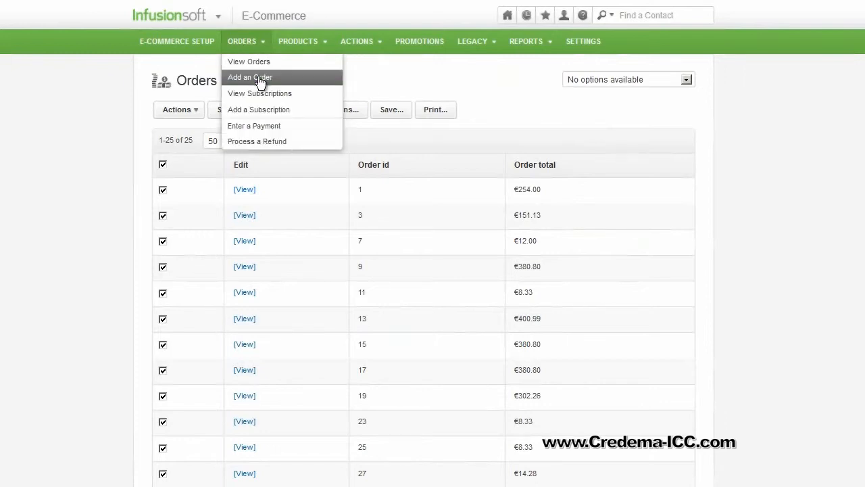
{"action": "left_click", "coordinate": [263, 77]}
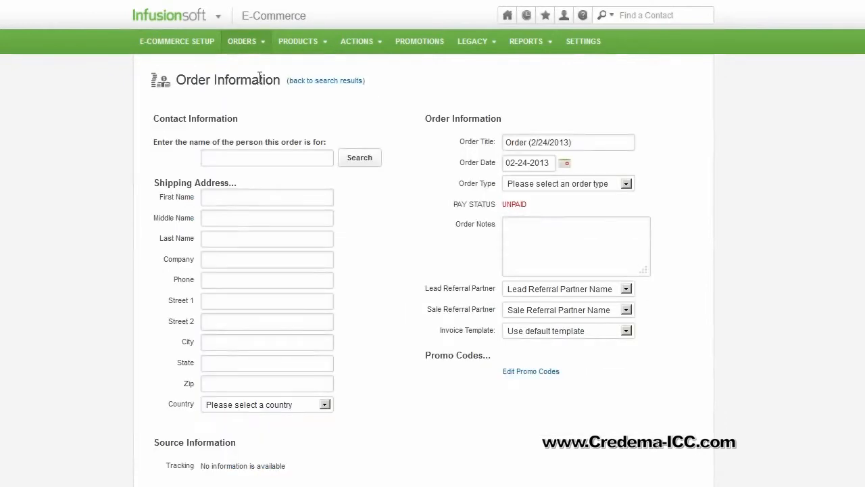
{"action": "left_click", "coordinate": [215, 160]}
{"action": "type", "text": "b"}
{"action": "key", "text": "Down"}
{"action": "key", "text": "Return"}
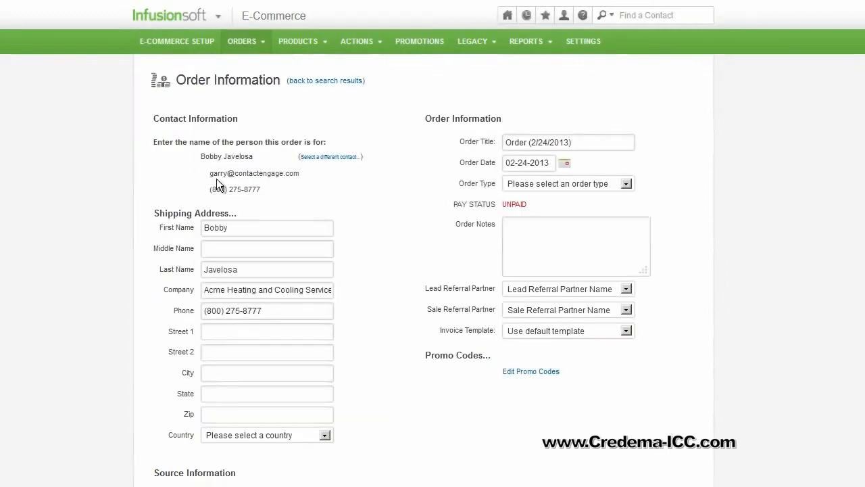
- Fill in both street lines of the order's shipping address and set the country to Bangladesh
{"action": "scroll", "coordinate": [432, 243], "scroll_direction": "down", "scroll_amount": 3}
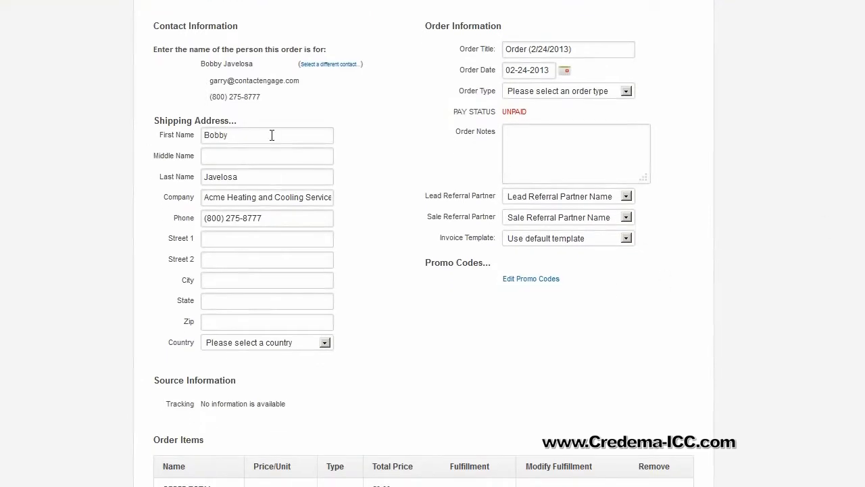
{"action": "left_click", "coordinate": [263, 241]}
{"action": "type", "text": "123 street"}
{"action": "key", "text": "Tab"}
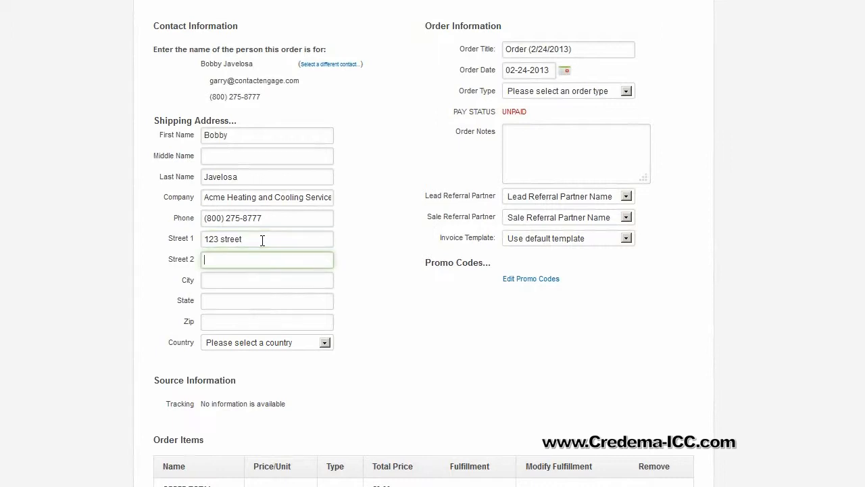
{"action": "type", "text": "4th Ave."}
{"action": "left_click", "coordinate": [323, 342]}
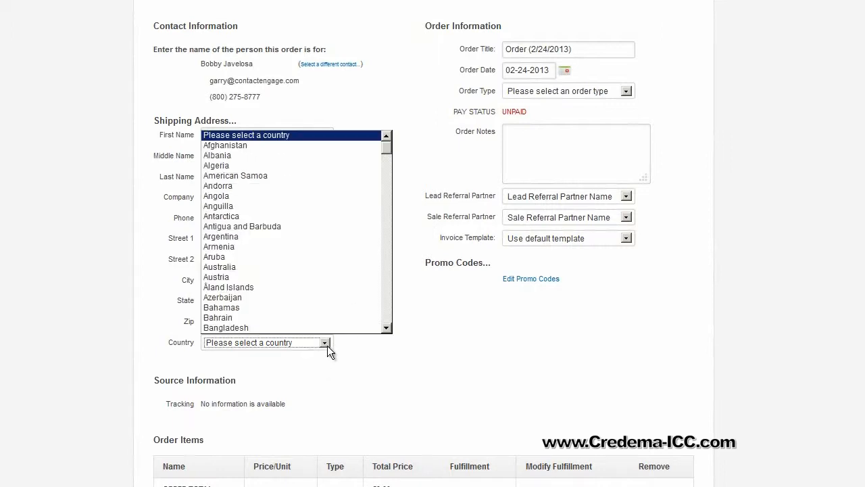
{"action": "left_click", "coordinate": [226, 327]}
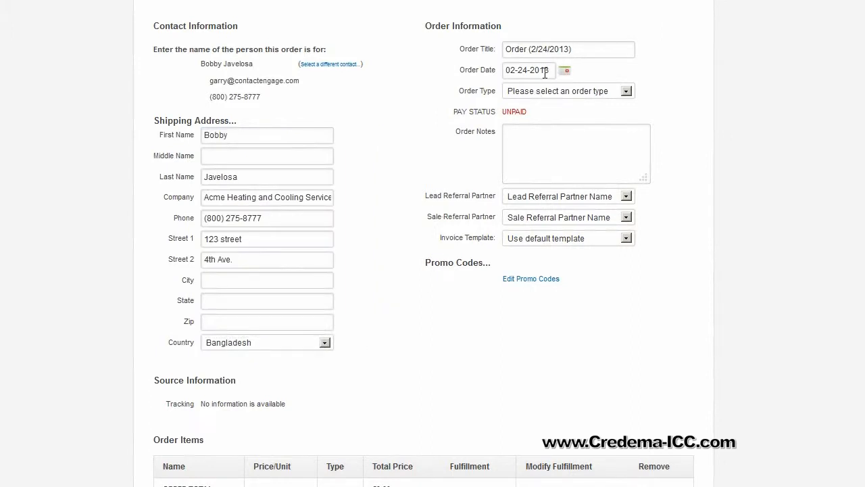
- Set the order type to Online and choose the order's own contact as both lead and sale referral partner
{"action": "left_click", "coordinate": [554, 93]}
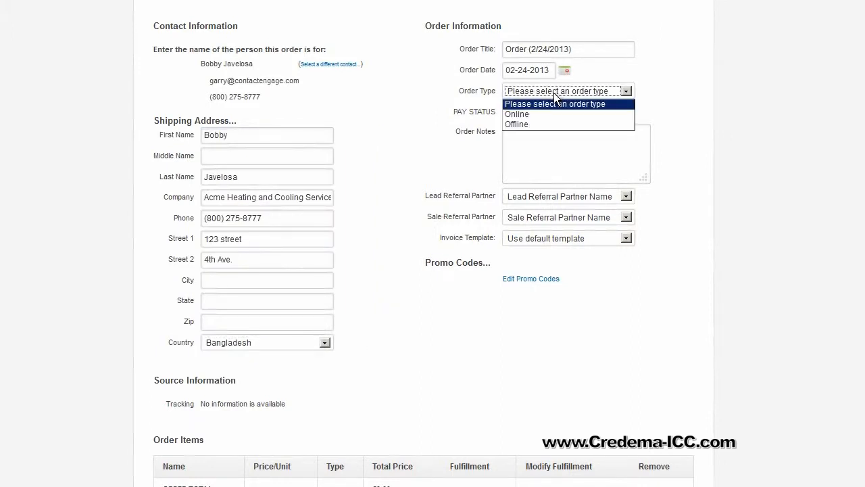
{"action": "left_click", "coordinate": [547, 112]}
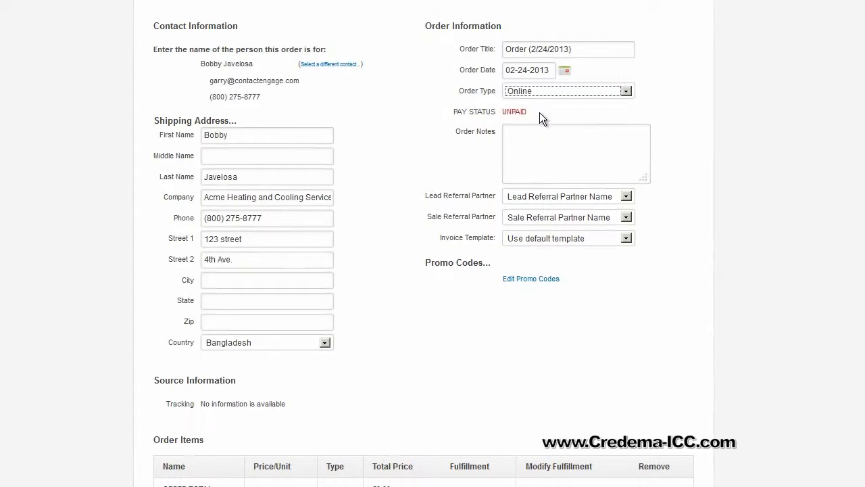
{"action": "left_click", "coordinate": [539, 141]}
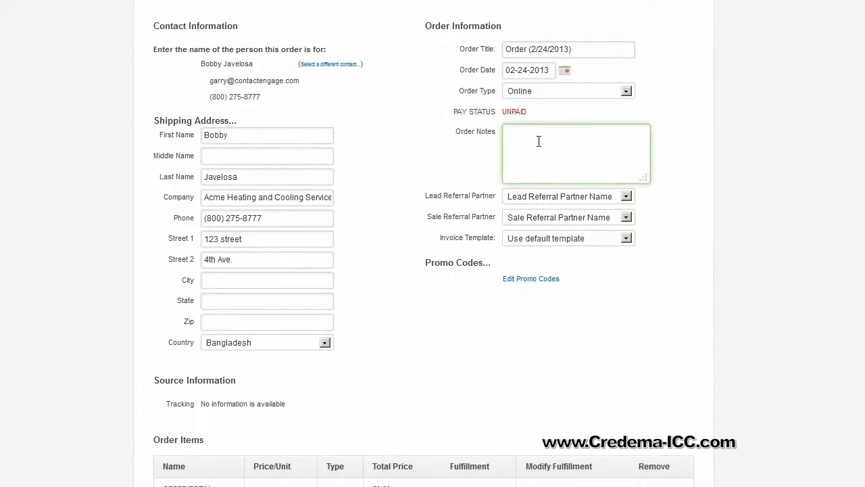
{"action": "left_click", "coordinate": [632, 197]}
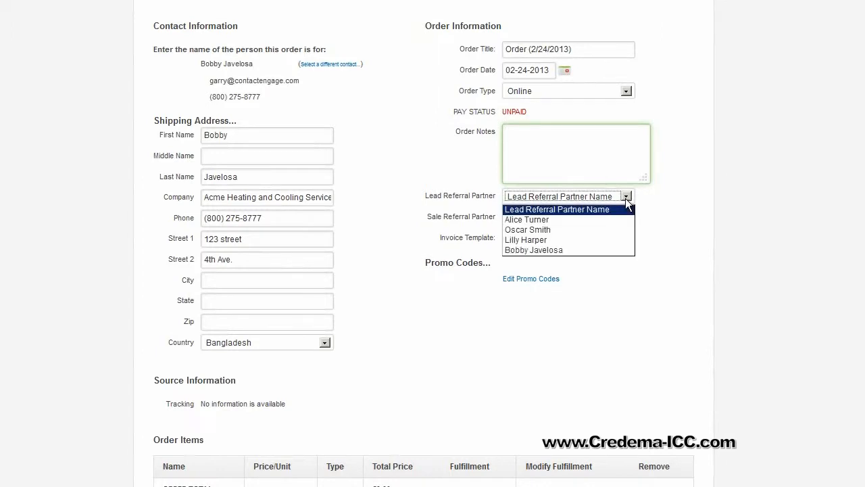
{"action": "left_click", "coordinate": [595, 249]}
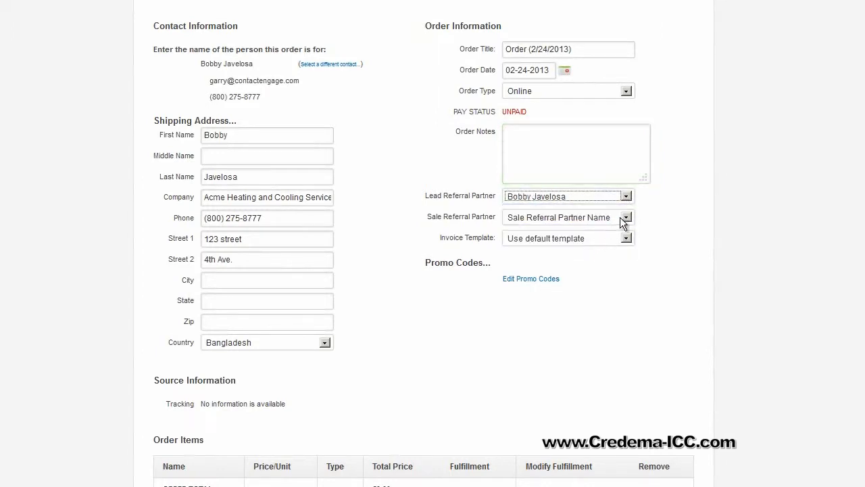
{"action": "left_click", "coordinate": [623, 218]}
{"action": "left_click", "coordinate": [600, 270]}
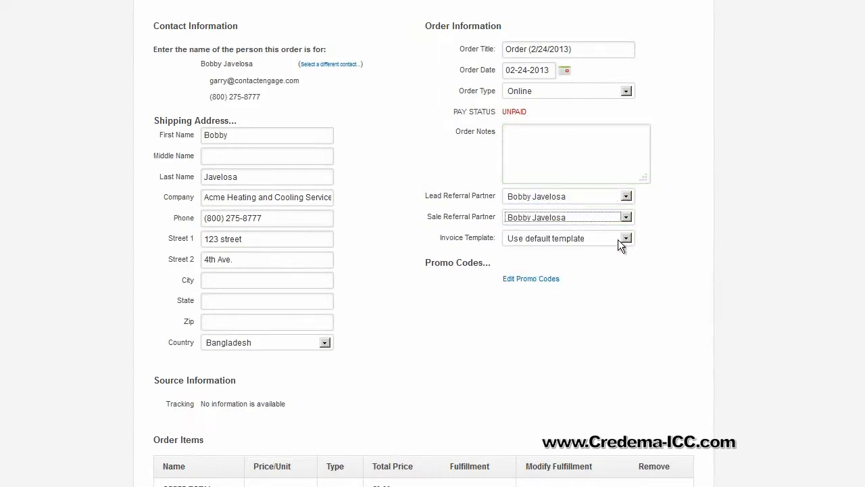
- Set the invoice template to Default Invoice and save the new order
{"action": "left_click", "coordinate": [623, 238]}
{"action": "left_click", "coordinate": [593, 263]}
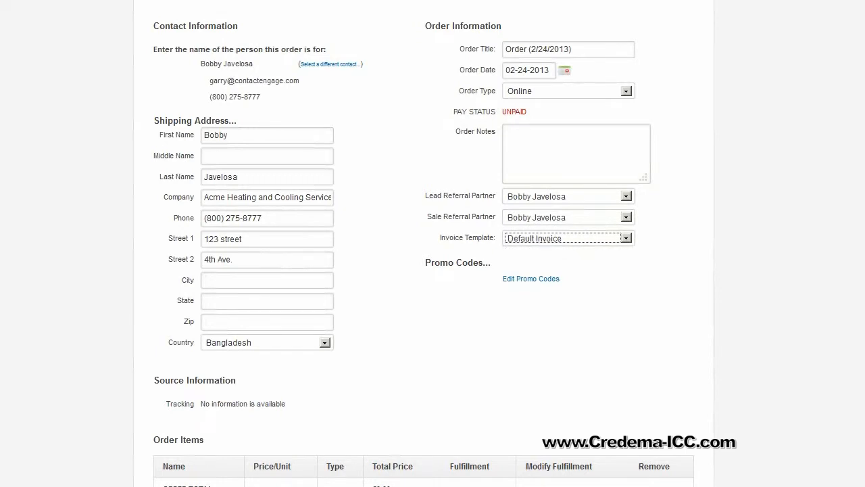
{"action": "scroll", "coordinate": [730, 358], "scroll_direction": "down", "scroll_amount": 2}
{"action": "left_click", "coordinate": [173, 451]}
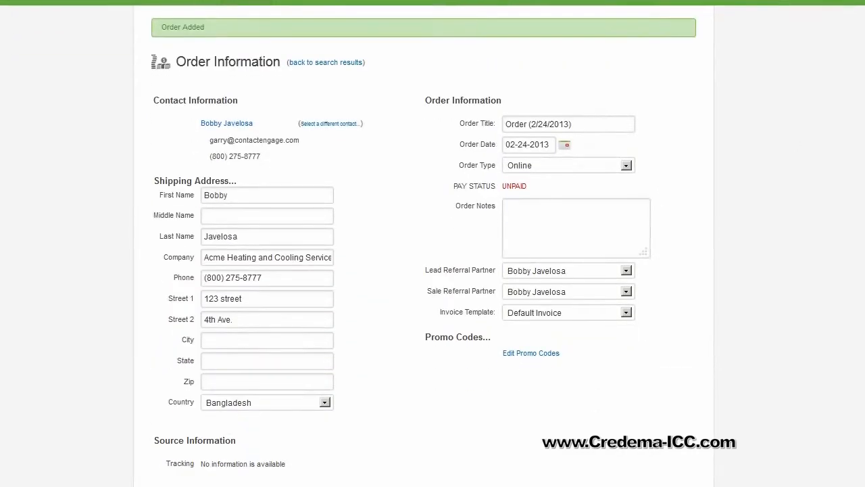
- Add Software product 2 to the order as an order item and save the item
{"action": "scroll", "coordinate": [838, 256], "scroll_direction": "down", "scroll_amount": 6}
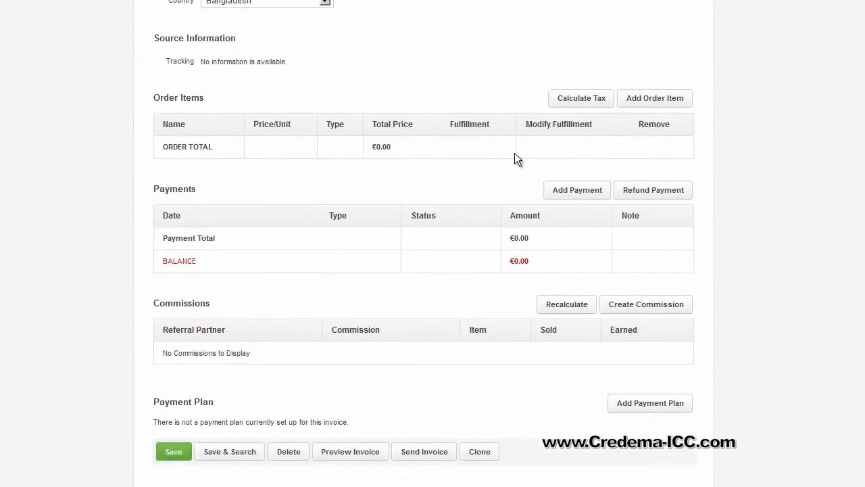
{"action": "left_click", "coordinate": [668, 107]}
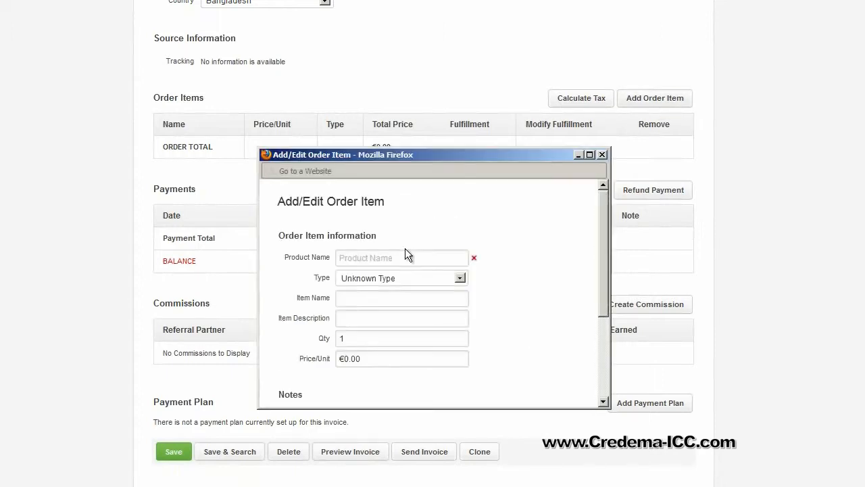
{"action": "left_click", "coordinate": [413, 256]}
{"action": "type", "text": "soft"}
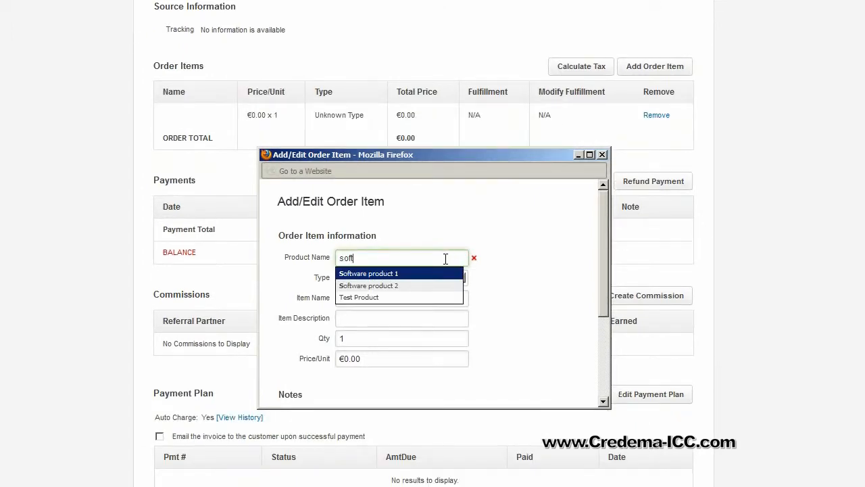
{"action": "key", "text": "Down"}
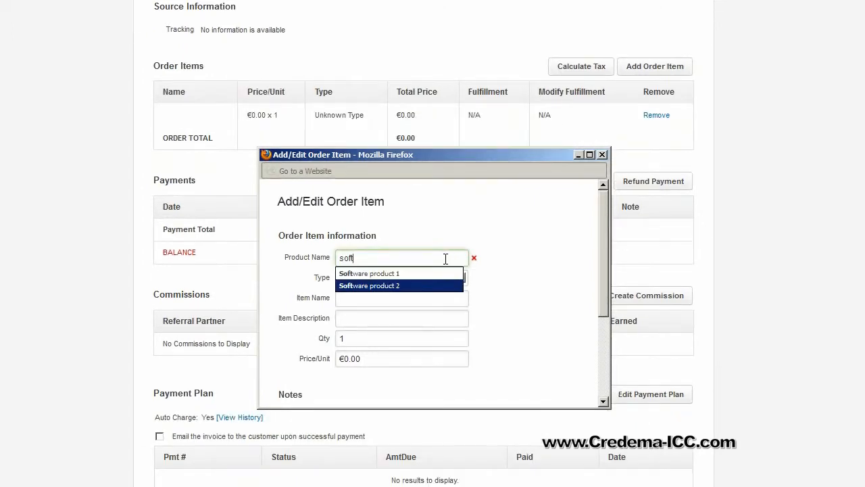
{"action": "key", "text": "Return"}
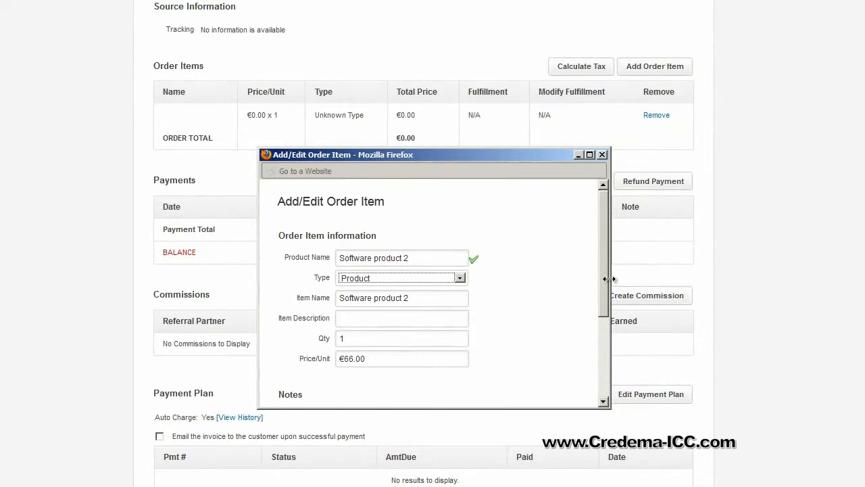
{"action": "scroll", "coordinate": [603, 284], "scroll_direction": "down", "scroll_amount": 1}
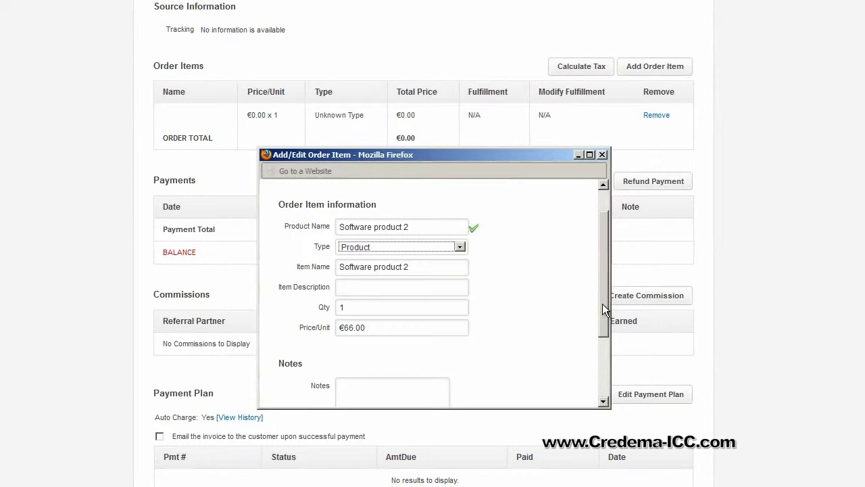
{"action": "left_click_drag", "start_coordinate": [603, 304], "coordinate": [601, 358]}
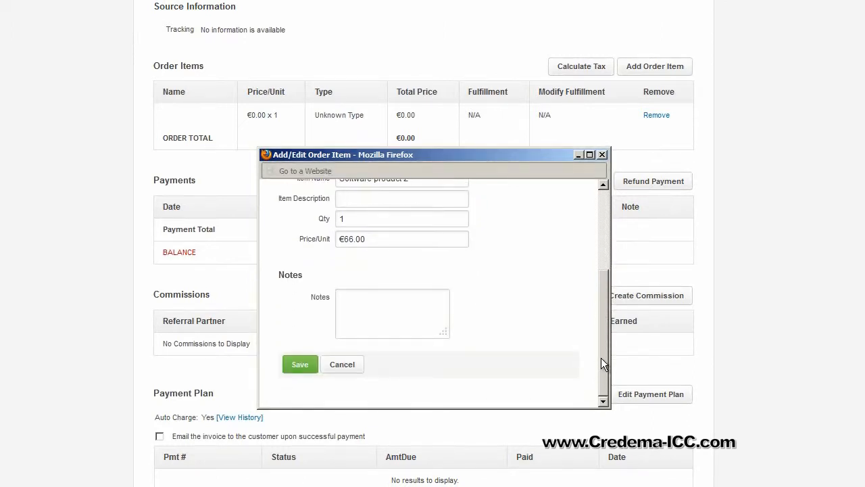
{"action": "left_click", "coordinate": [298, 364]}
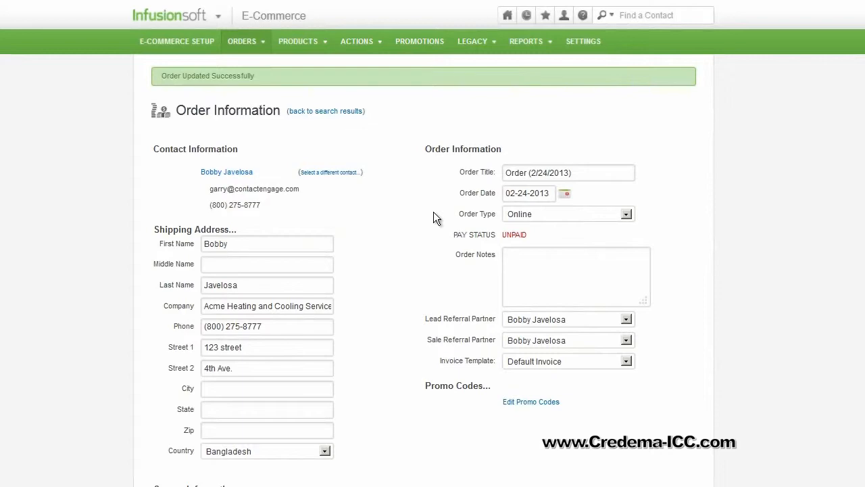
- Remove the blank item of unknown type from the order and confirm the removal
{"action": "scroll", "coordinate": [433, 211], "scroll_direction": "down", "scroll_amount": 5}
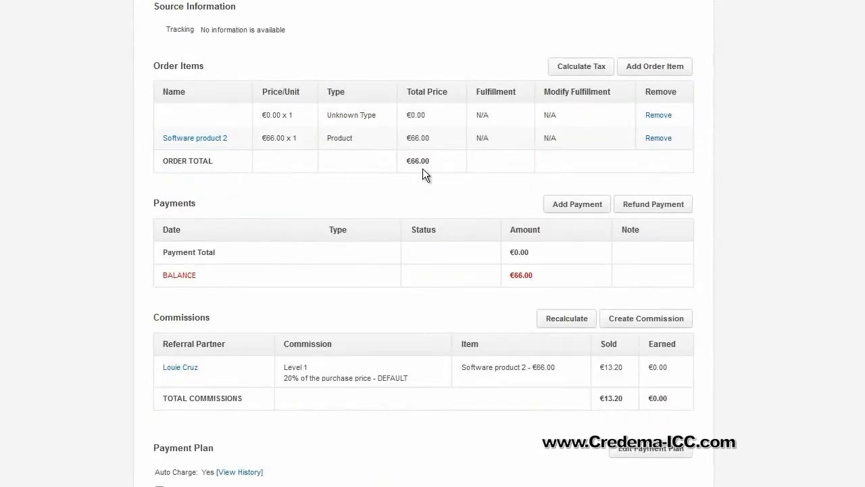
{"action": "left_click", "coordinate": [657, 138]}
{"action": "left_click", "coordinate": [418, 211]}
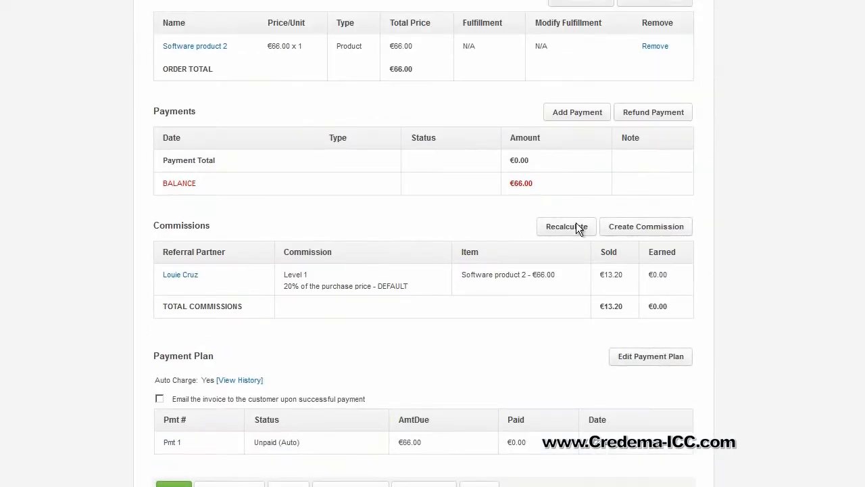
- Record a Cash payment for the order's full balance, keeping the proposed date and leaving the notes empty, and save it
{"action": "left_click", "coordinate": [583, 112]}
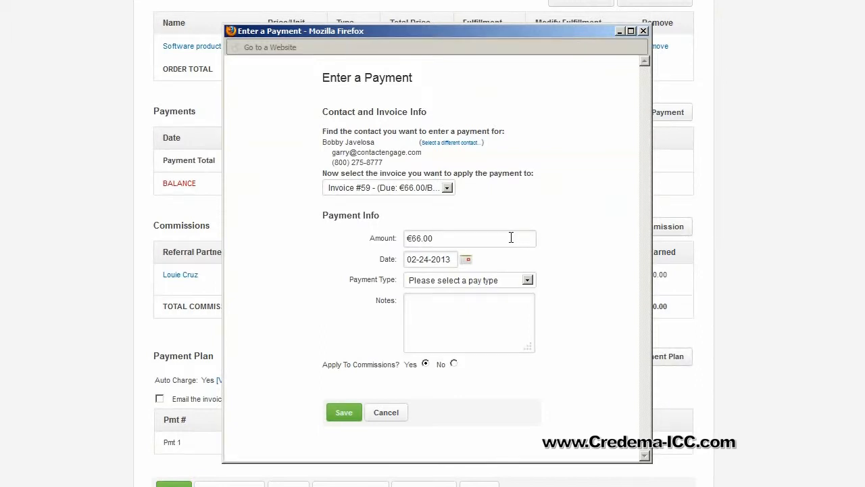
{"action": "left_click", "coordinate": [511, 237]}
{"action": "left_click", "coordinate": [451, 259]}
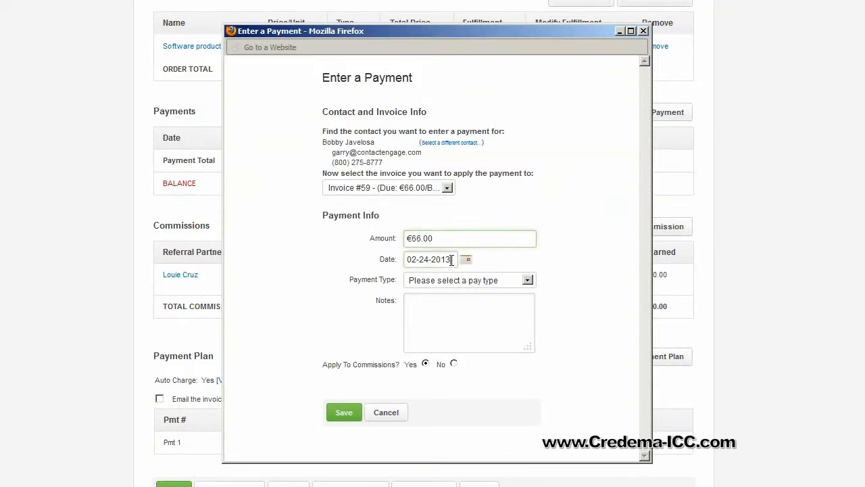
{"action": "left_click", "coordinate": [457, 279]}
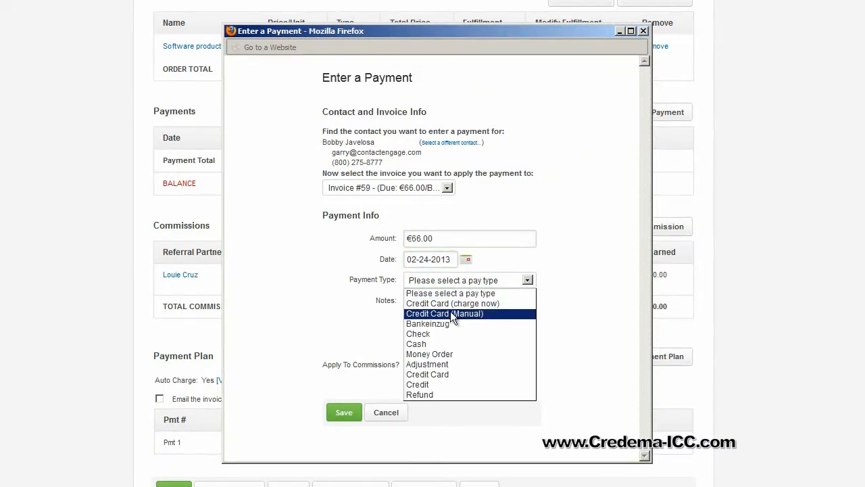
{"action": "left_click", "coordinate": [441, 344]}
{"action": "left_click", "coordinate": [527, 279]}
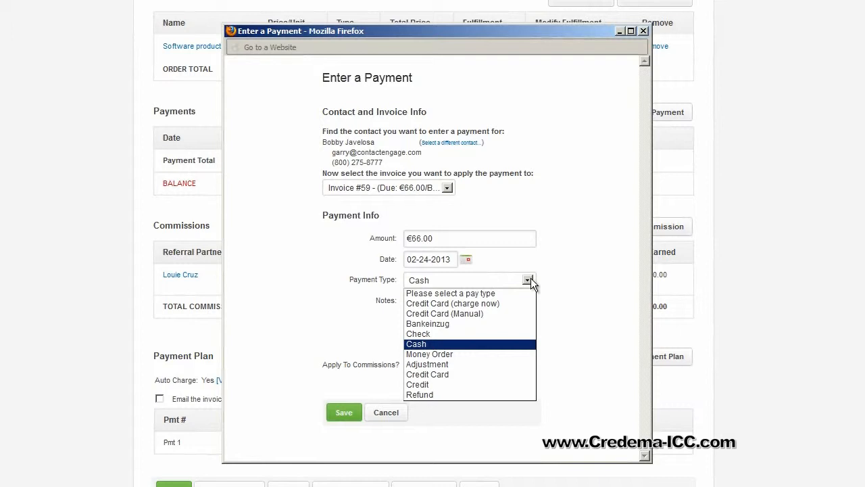
{"action": "left_click", "coordinate": [530, 278]}
{"action": "left_click", "coordinate": [502, 322]}
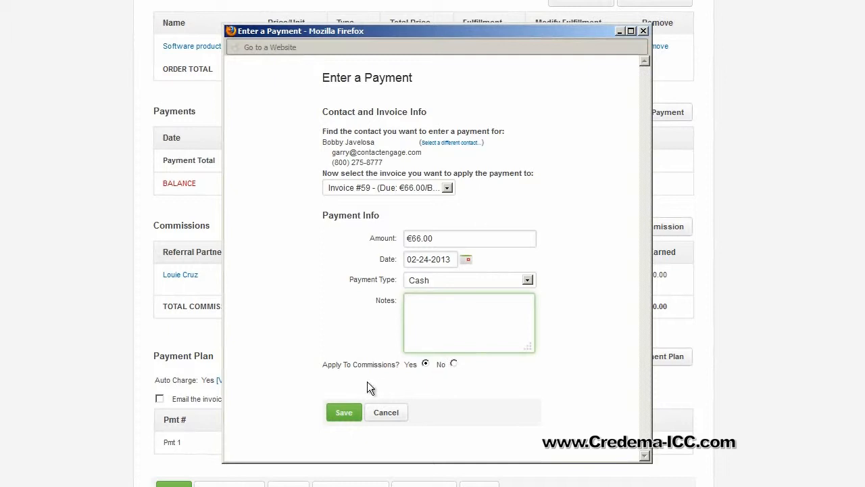
{"action": "left_click", "coordinate": [346, 412]}
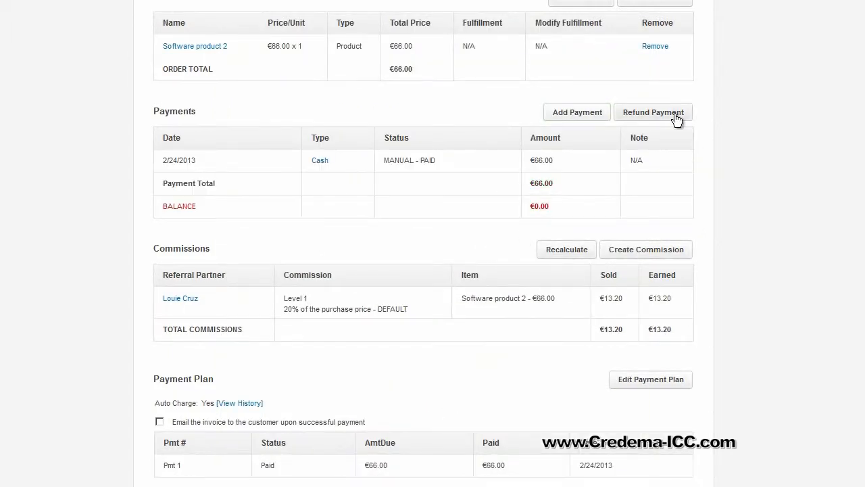
- Start a refund of the order's cash payment for the full amount with the reason "TEST" and continue to the gateway options
{"action": "left_click", "coordinate": [674, 114]}
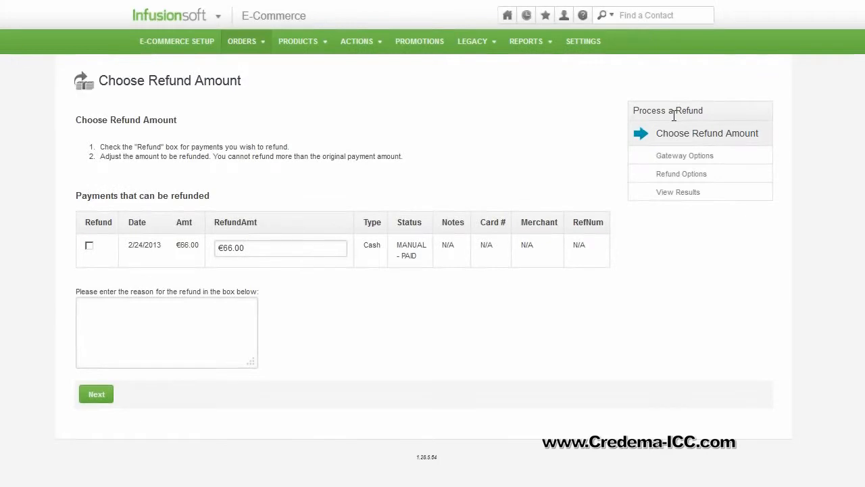
{"action": "left_click", "coordinate": [89, 248]}
{"action": "left_click", "coordinate": [270, 251]}
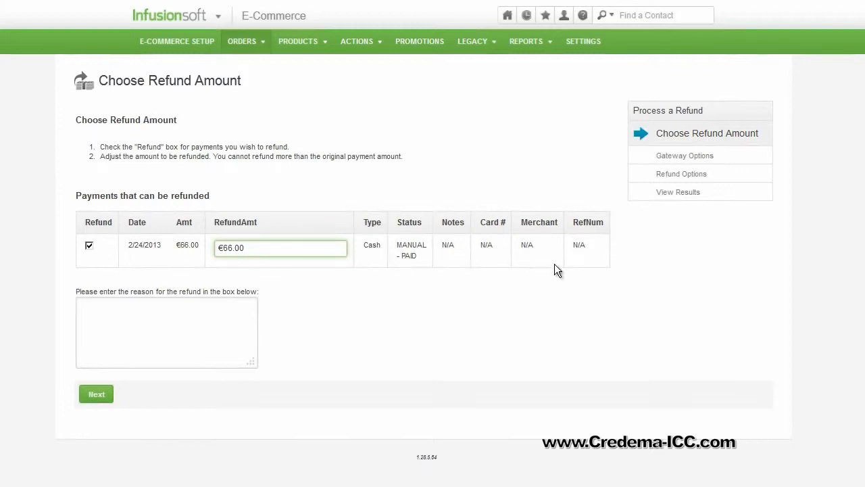
{"action": "left_click", "coordinate": [175, 329]}
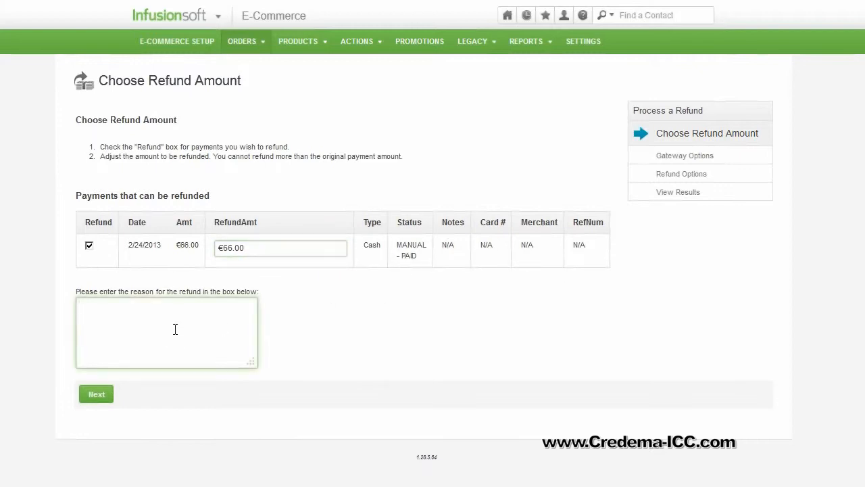
{"action": "type", "text": "TEST"}
{"action": "key", "text": "BackSpace"}
{"action": "key", "text": "BackSpace"}
{"action": "key", "text": "BackSpace"}
{"action": "type", "text": "ST"}
{"action": "left_click", "coordinate": [96, 397]}
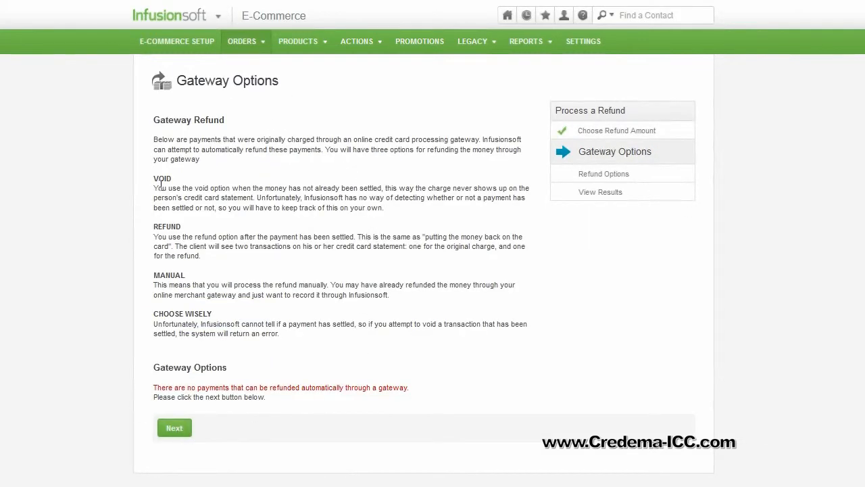
- Continue to the refund options, keep the client's owed amount at €0.00, and apply only the credit, not the refund, to referral partner commissions
{"action": "left_click", "coordinate": [169, 433]}
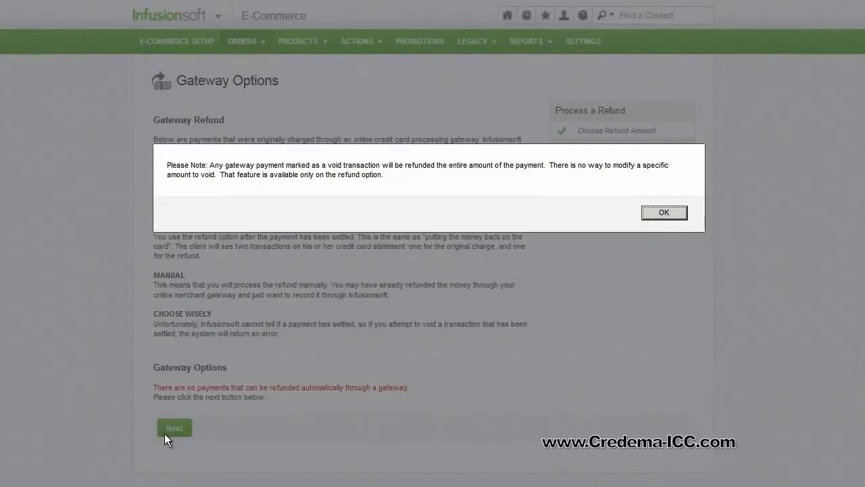
{"action": "left_click", "coordinate": [661, 213]}
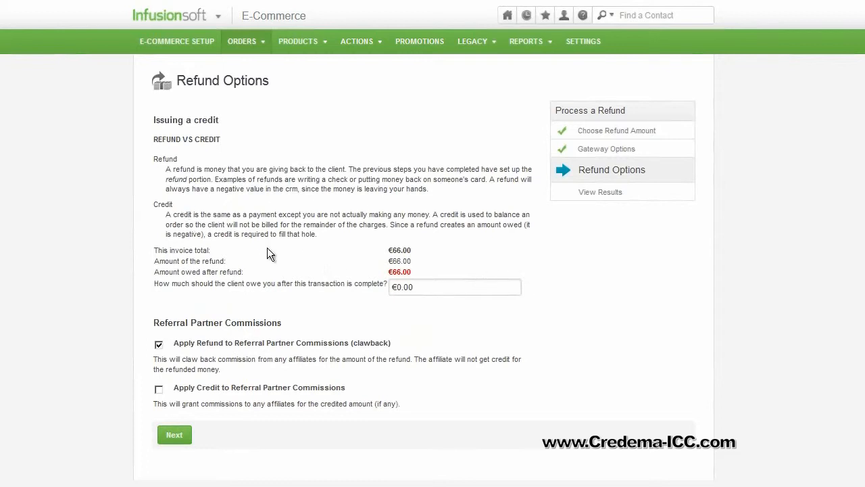
{"action": "left_click", "coordinate": [422, 291]}
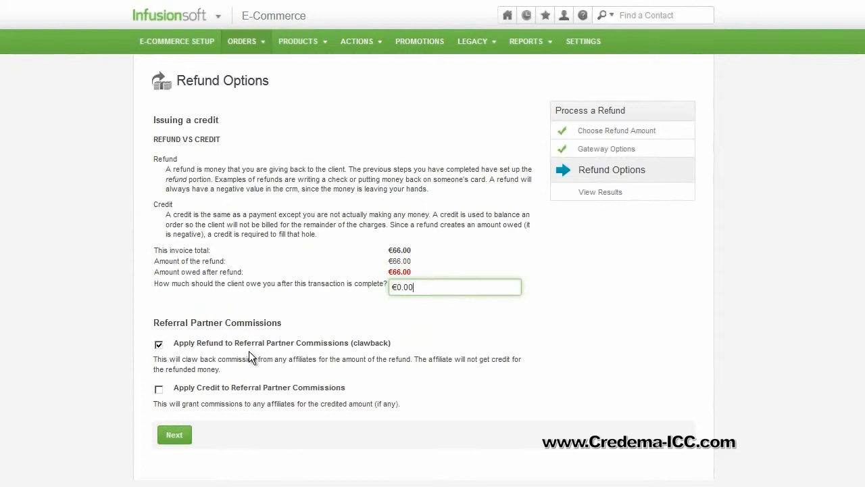
{"action": "left_click", "coordinate": [157, 392]}
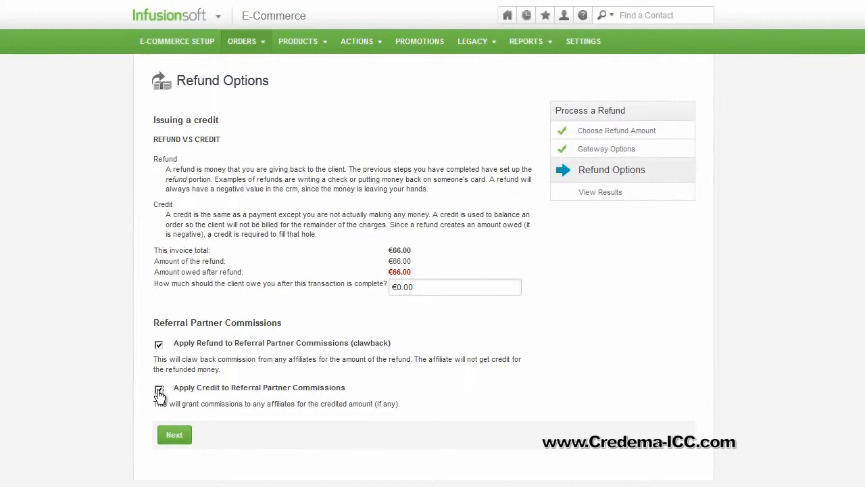
{"action": "left_click", "coordinate": [159, 345]}
- Process the refund, confirm it and return to the order
{"action": "left_click", "coordinate": [176, 441]}
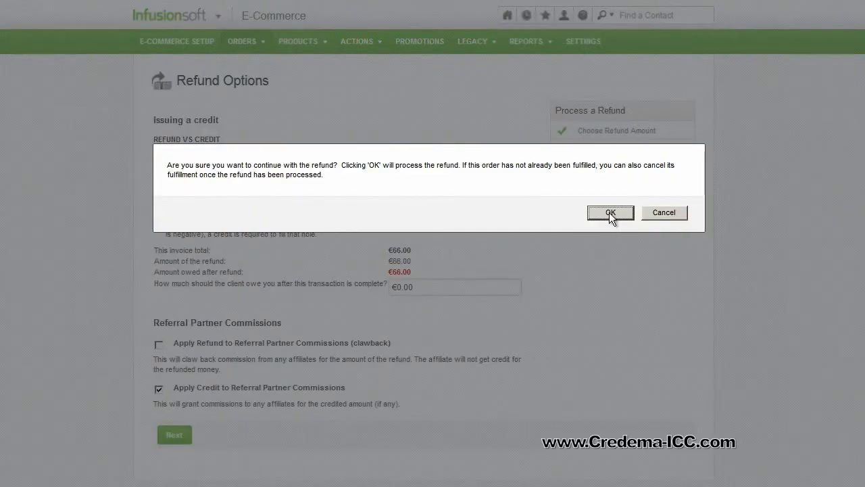
{"action": "left_click", "coordinate": [610, 213]}
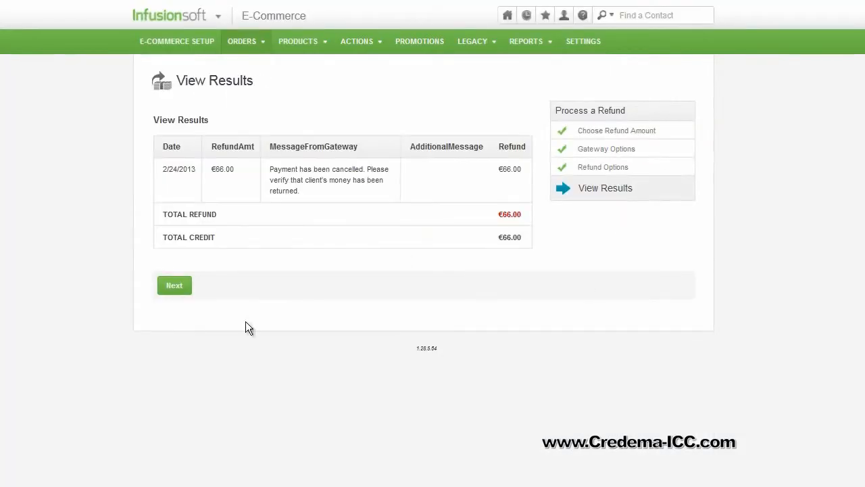
{"action": "left_click", "coordinate": [176, 287]}
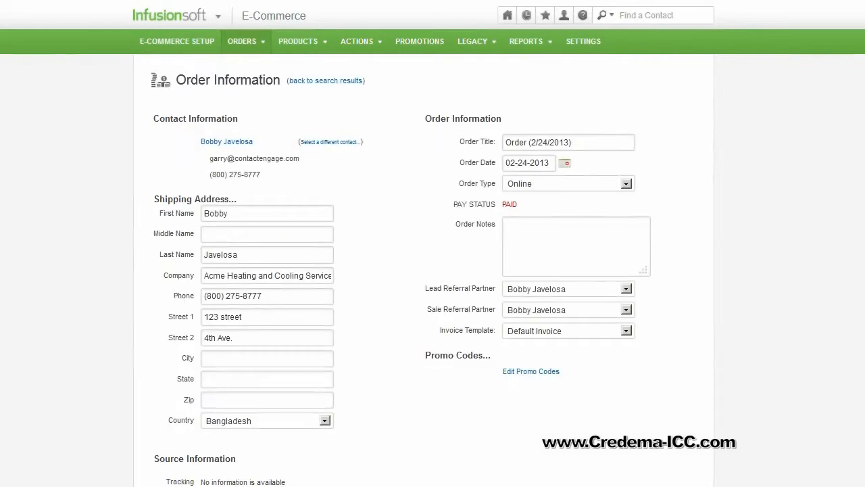
- Create a manual commission on the order for the invoice item Software product 2 and assign it to the first listed referral partner
{"action": "scroll", "coordinate": [433, 270], "scroll_direction": "down", "scroll_amount": 10}
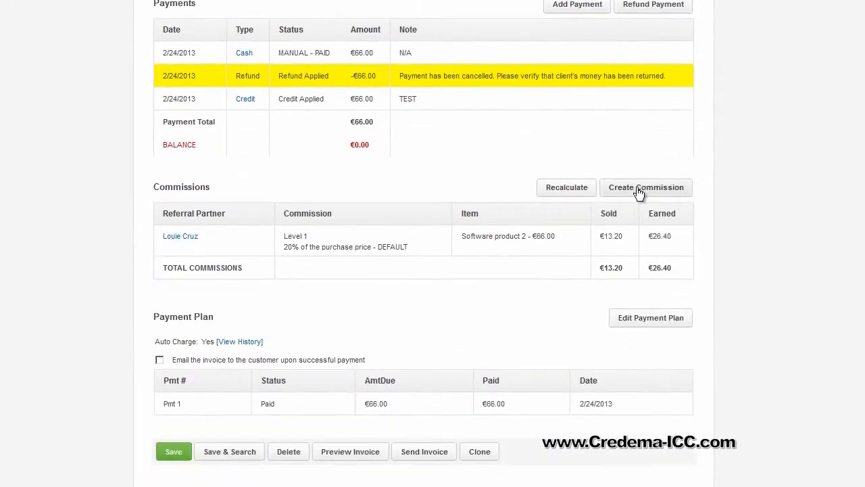
{"action": "left_click", "coordinate": [639, 194]}
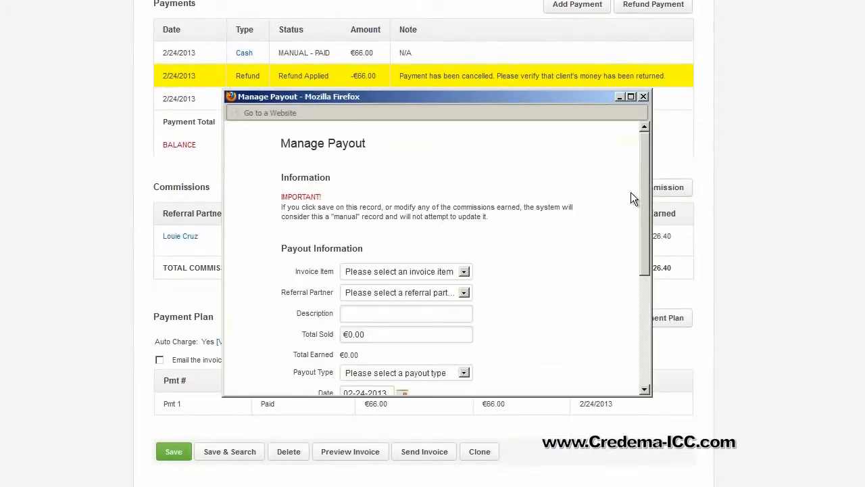
{"action": "left_click_drag", "start_coordinate": [646, 161], "coordinate": [651, 244]}
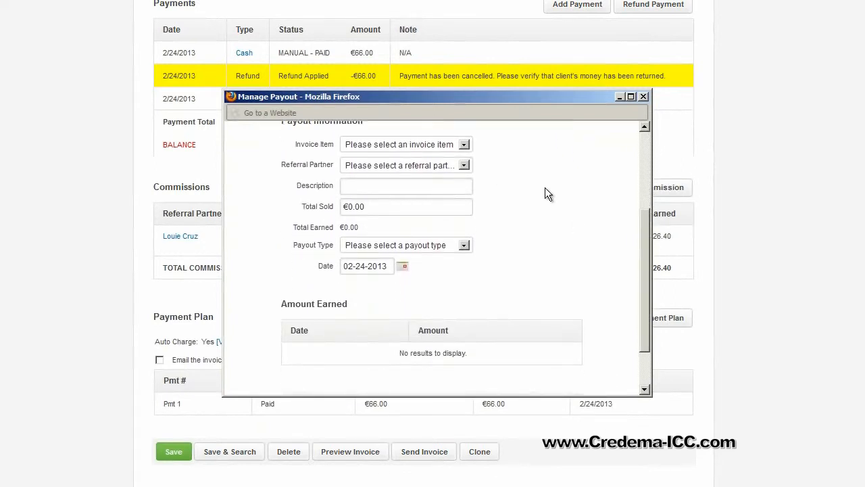
{"action": "left_click_drag", "start_coordinate": [641, 221], "coordinate": [645, 277]}
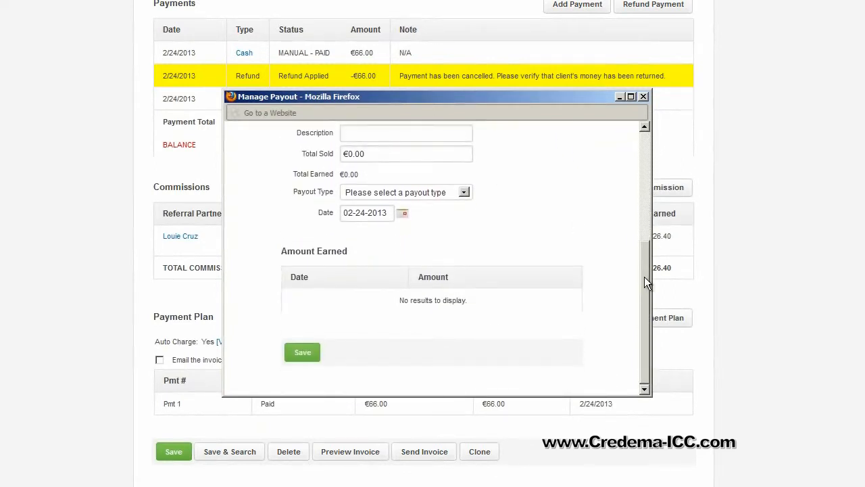
{"action": "left_click", "coordinate": [631, 97]}
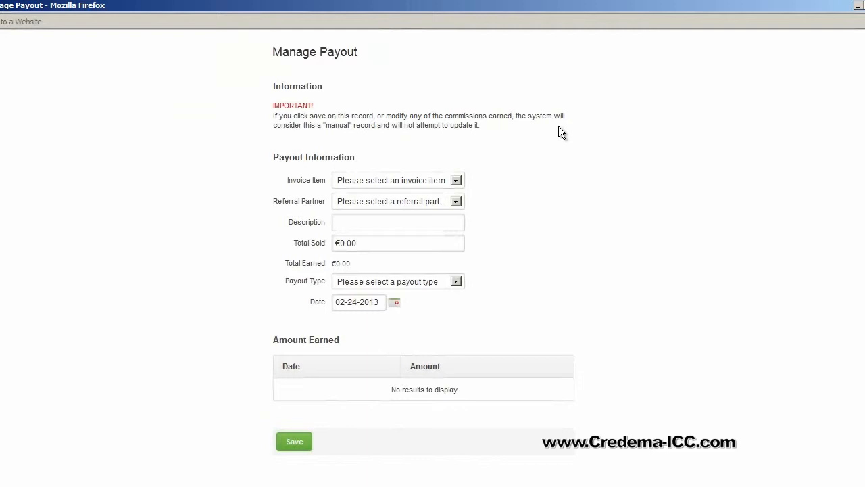
{"action": "left_click", "coordinate": [458, 180]}
{"action": "left_click", "coordinate": [455, 206]}
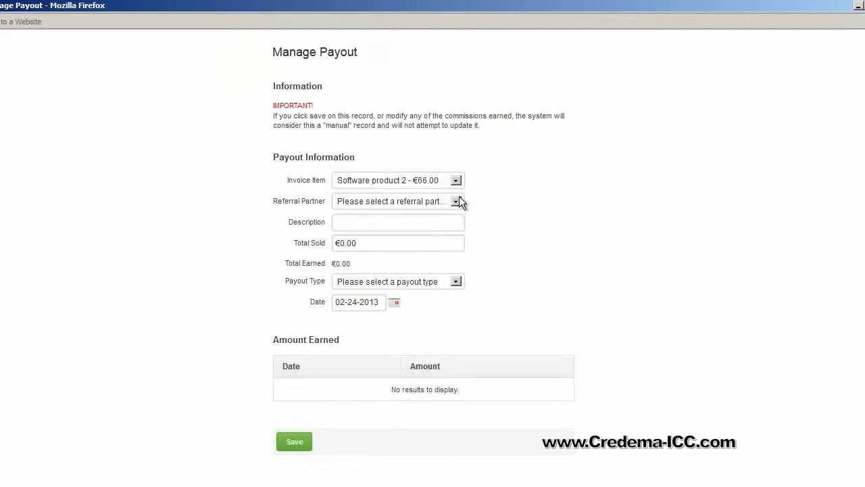
{"action": "left_click", "coordinate": [457, 201]}
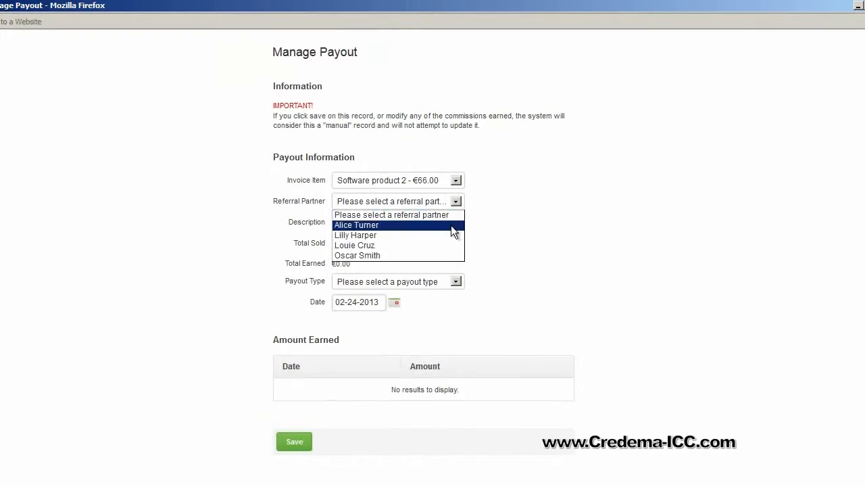
{"action": "left_click", "coordinate": [451, 225]}
- Save the commission with an empty description, total sold of €0.00, no payout type and the proposed date 02-24-2013
{"action": "left_click", "coordinate": [451, 222]}
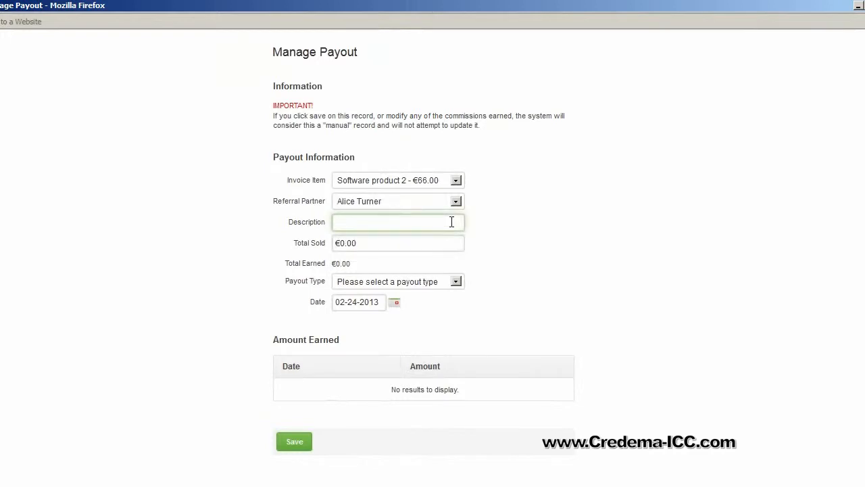
{"action": "left_click", "coordinate": [456, 243]}
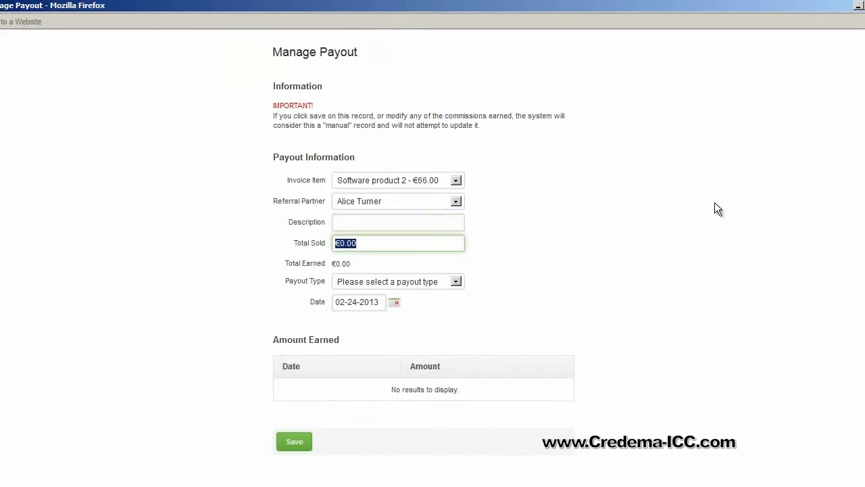
{"action": "left_click", "coordinate": [574, 238]}
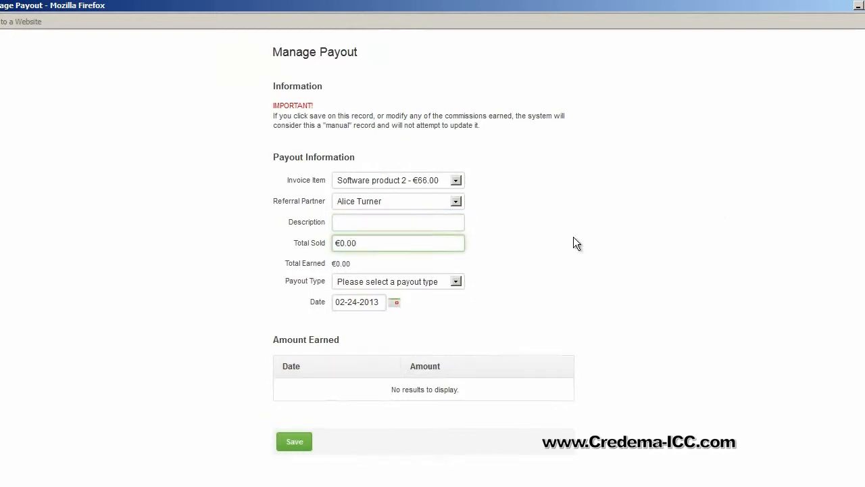
{"action": "left_click", "coordinate": [456, 281]}
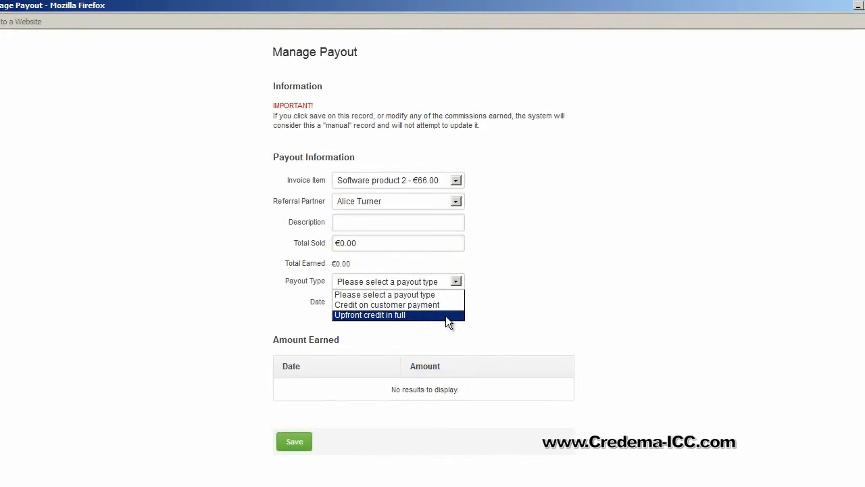
{"action": "left_click", "coordinate": [450, 334]}
{"action": "left_click", "coordinate": [395, 302]}
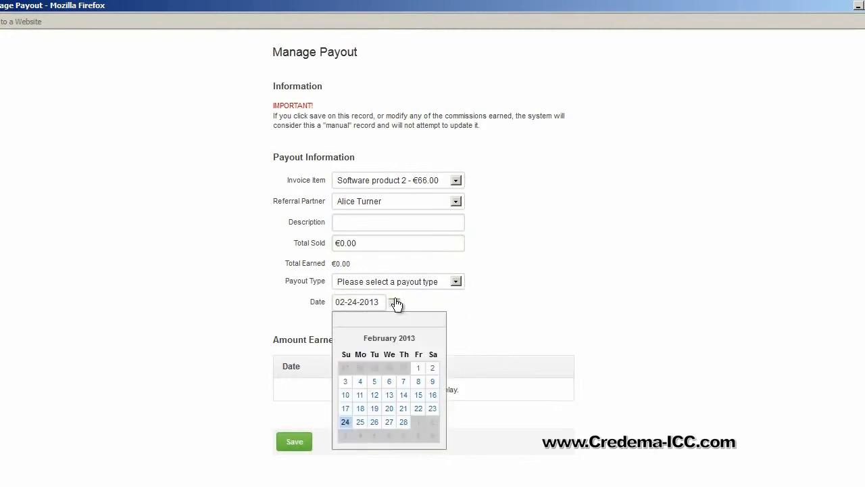
{"action": "left_click", "coordinate": [440, 318]}
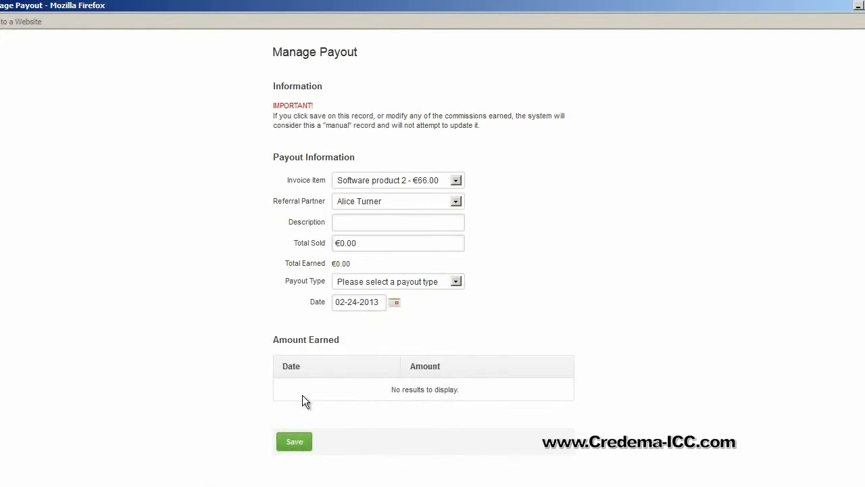
{"action": "left_click", "coordinate": [287, 444]}
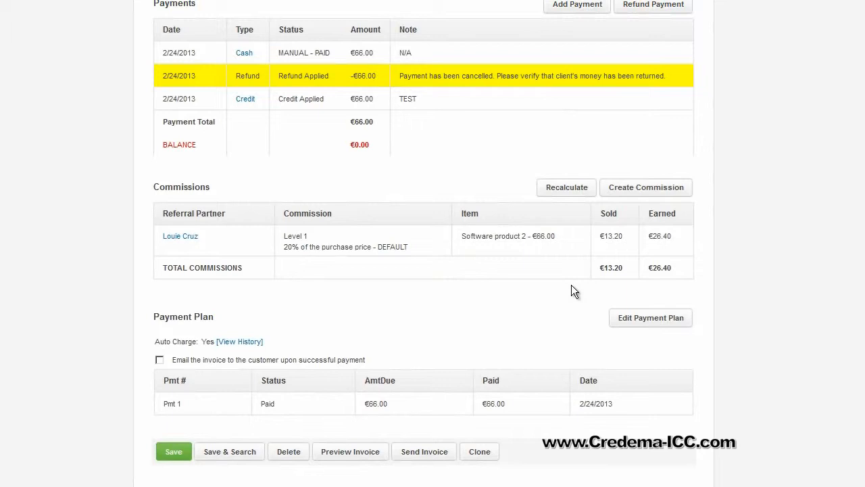
- Enable emailing the invoice to the customer upon successful payment in the order's payment plan
{"action": "left_click", "coordinate": [654, 322]}
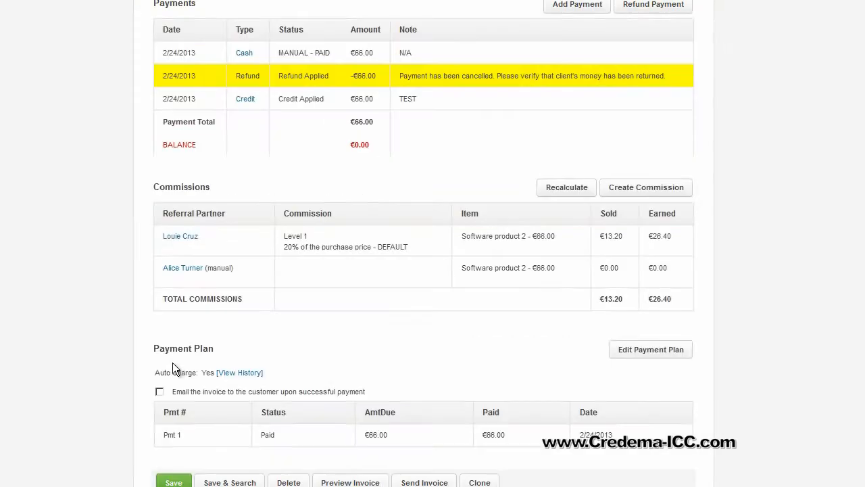
{"action": "scroll", "coordinate": [116, 389], "scroll_direction": "down", "scroll_amount": 1}
{"action": "left_click", "coordinate": [160, 362]}
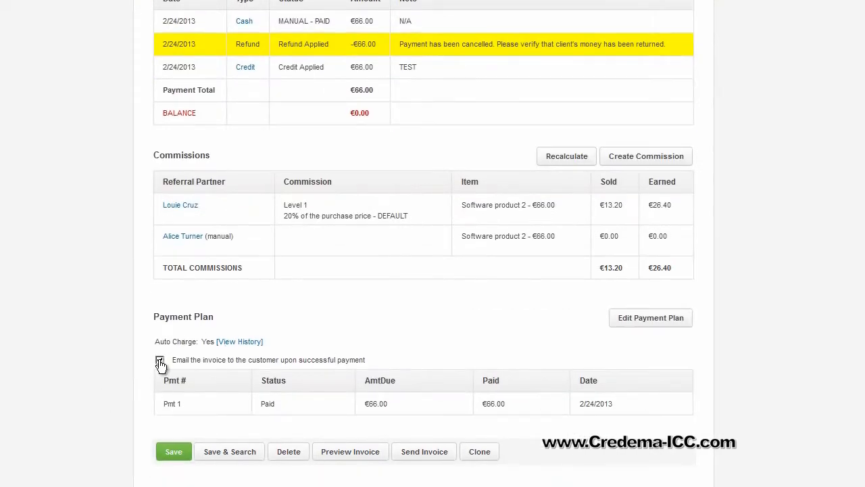
- Open the order's payment plan for editing and start adding a new credit card for auto charge
{"action": "left_click", "coordinate": [625, 321]}
{"action": "left_click", "coordinate": [631, 96]}
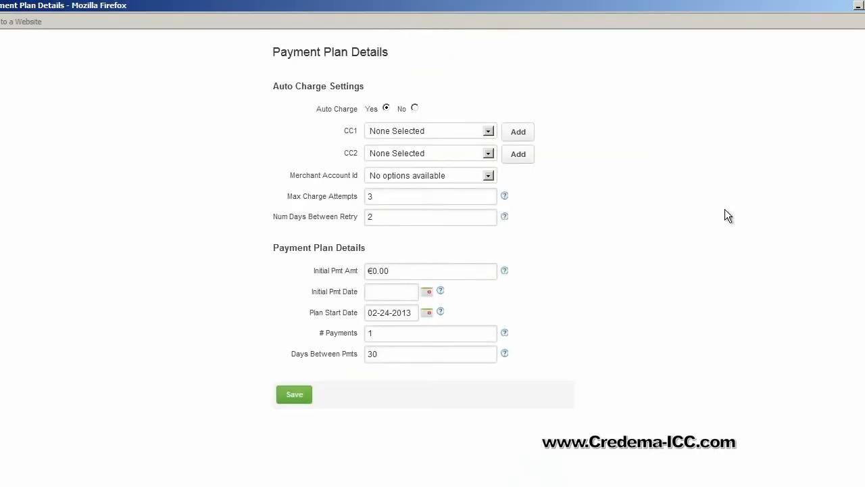
{"action": "left_click", "coordinate": [488, 131]}
{"action": "left_click", "coordinate": [483, 152]}
{"action": "left_click", "coordinate": [511, 142]}
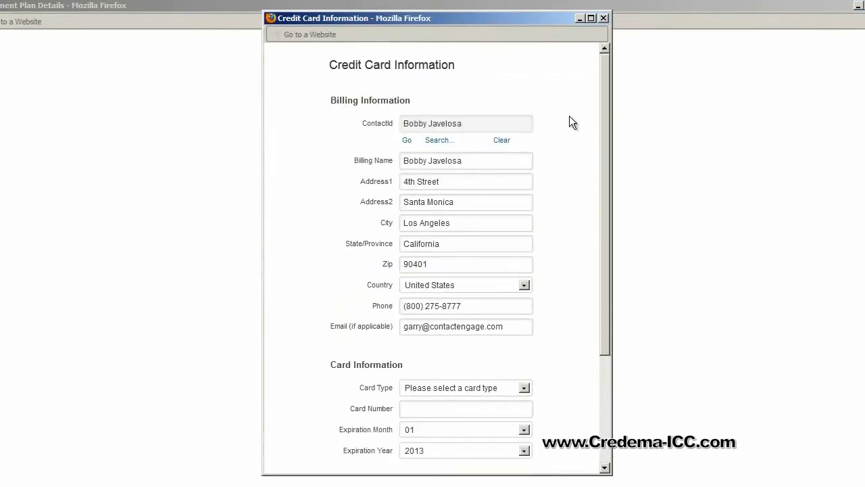
- Enter the card number, keep the proposed billing and expiration details, and save the credit card
{"action": "left_click_drag", "start_coordinate": [609, 67], "coordinate": [600, 177]}
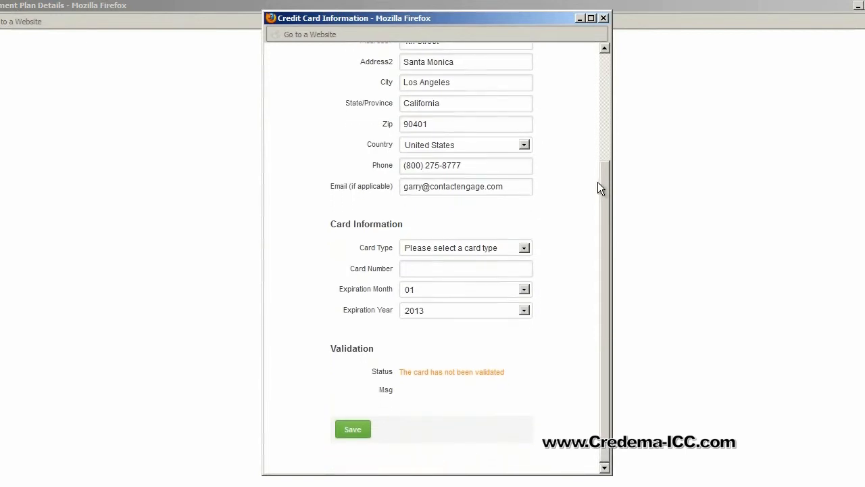
{"action": "left_click", "coordinate": [505, 270]}
{"action": "type", "text": "000000000000"}
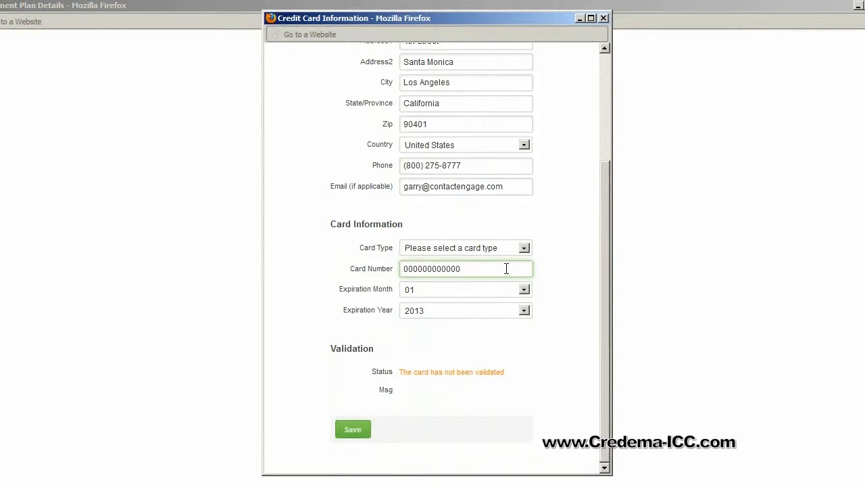
{"action": "key", "text": "Tab"}
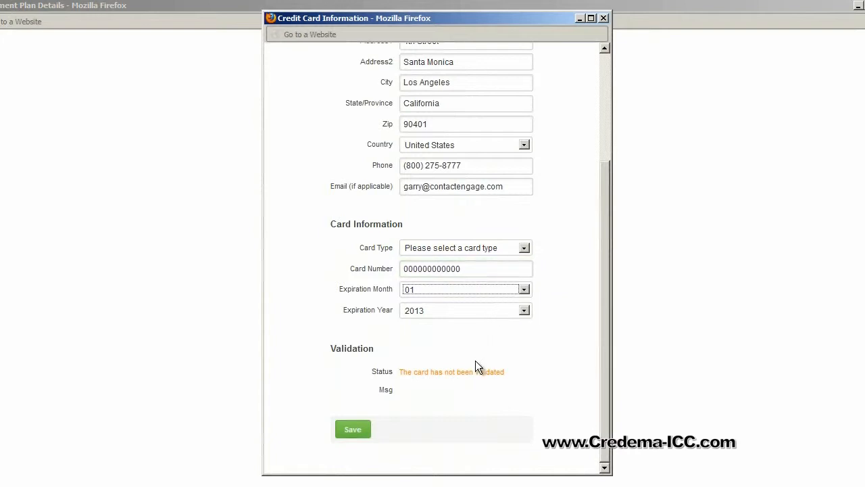
{"action": "left_click_drag", "start_coordinate": [517, 376], "coordinate": [430, 376]}
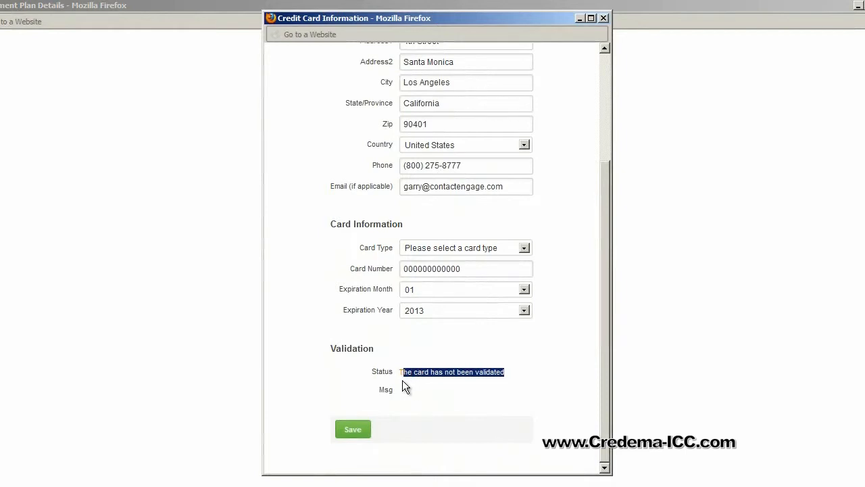
{"action": "left_click", "coordinate": [340, 434]}
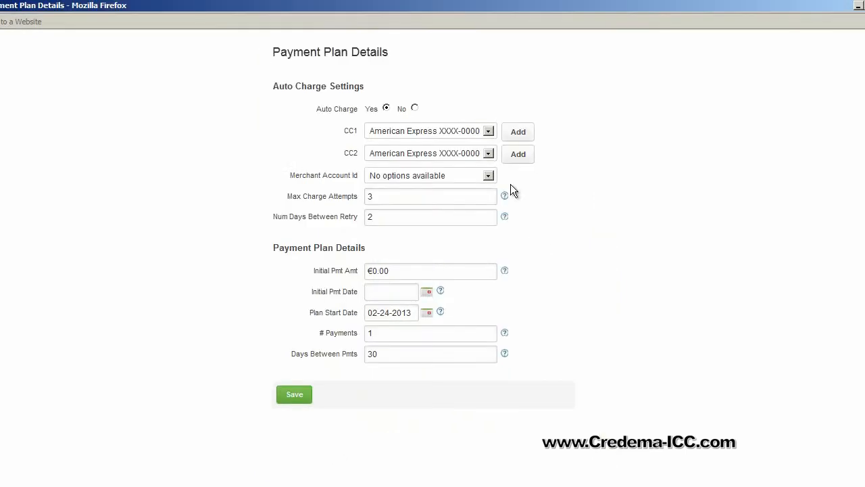
- Check the retry and payment schedule fields, keep 3 charge attempts, 2 retry days, 1 payment and 30 days between payments, and save the payment plan
{"action": "left_click", "coordinate": [489, 197]}
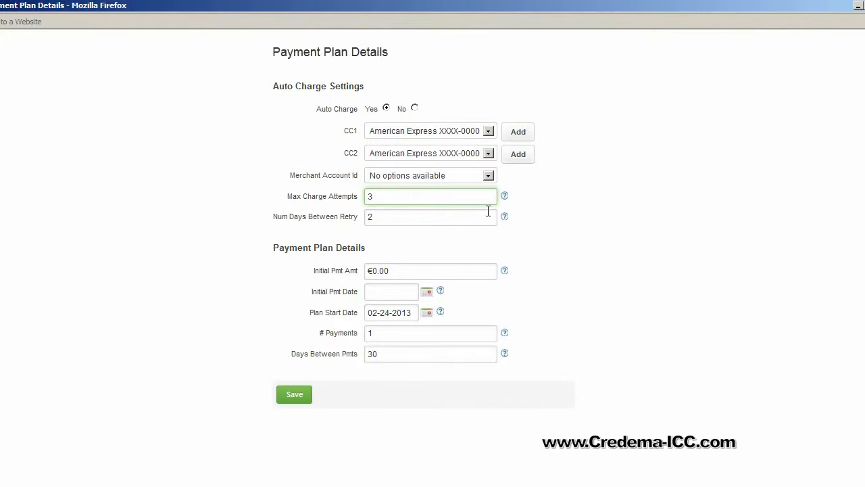
{"action": "left_click", "coordinate": [485, 217]}
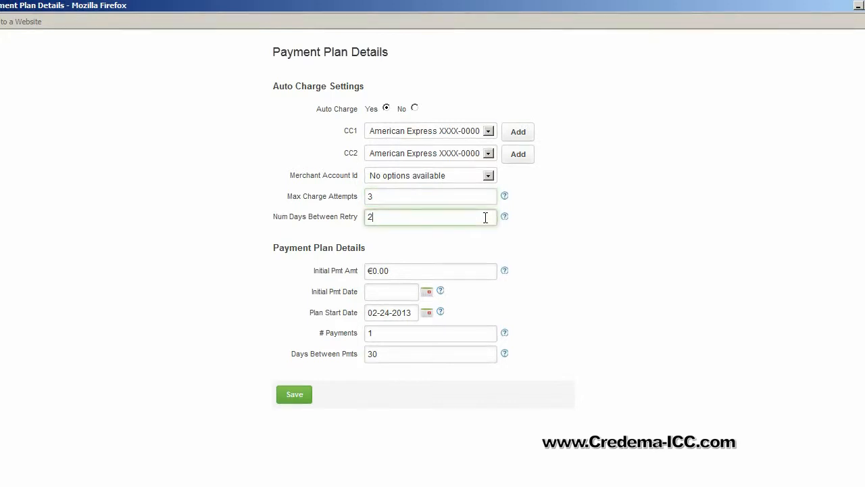
{"action": "left_click", "coordinate": [561, 215]}
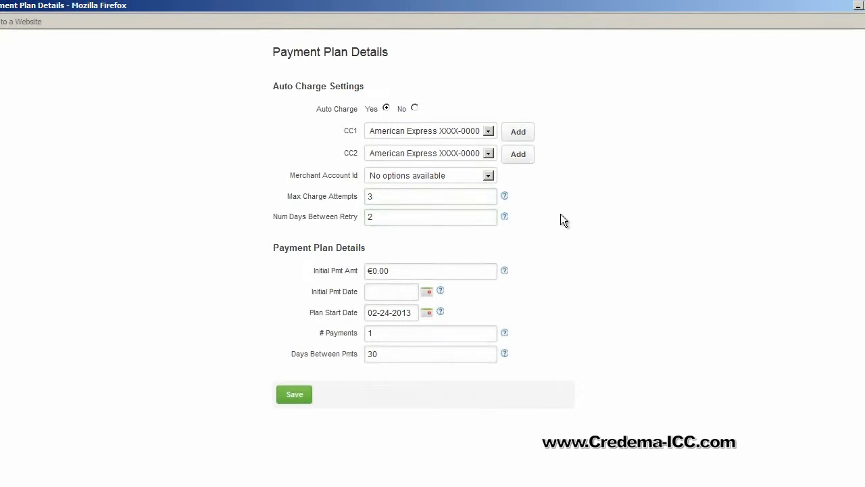
{"action": "left_click", "coordinate": [451, 272]}
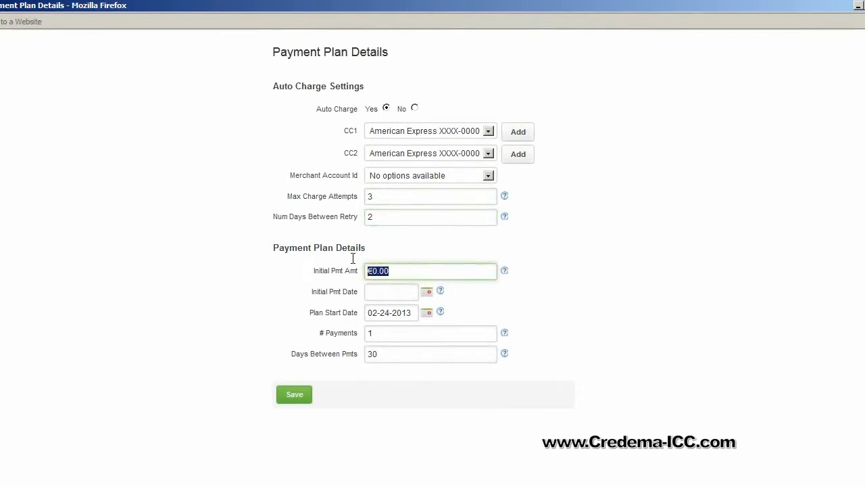
{"action": "left_click", "coordinate": [622, 270]}
{"action": "mouse_move", "coordinate": [438, 298]}
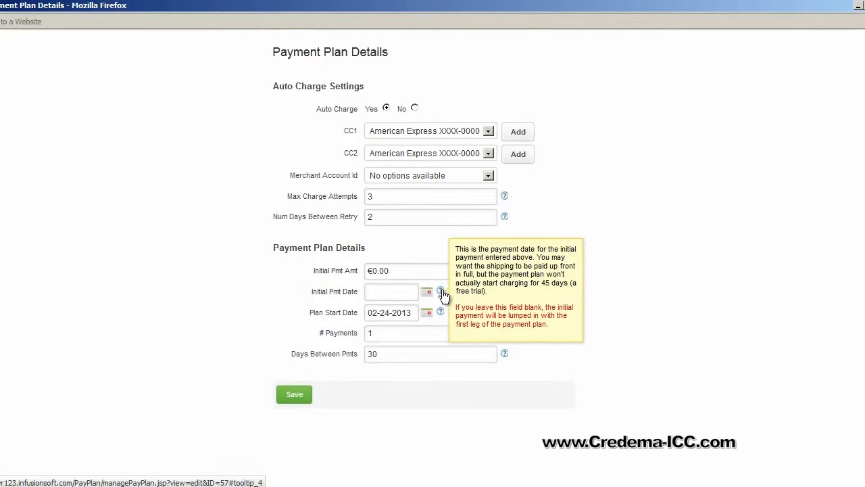
{"action": "mouse_move", "coordinate": [440, 313]}
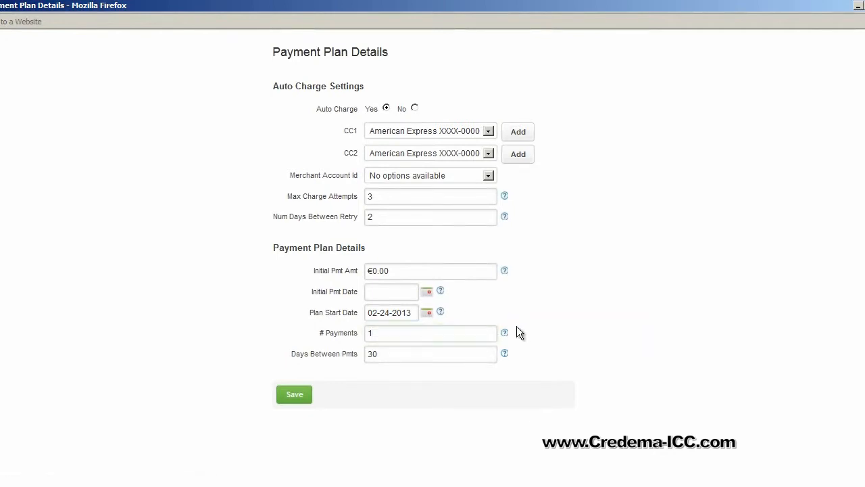
{"action": "mouse_move", "coordinate": [505, 334]}
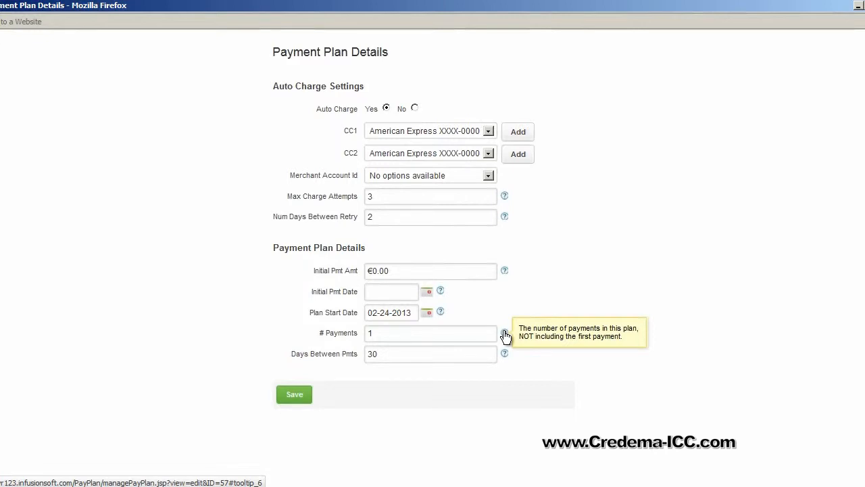
{"action": "mouse_move", "coordinate": [503, 358]}
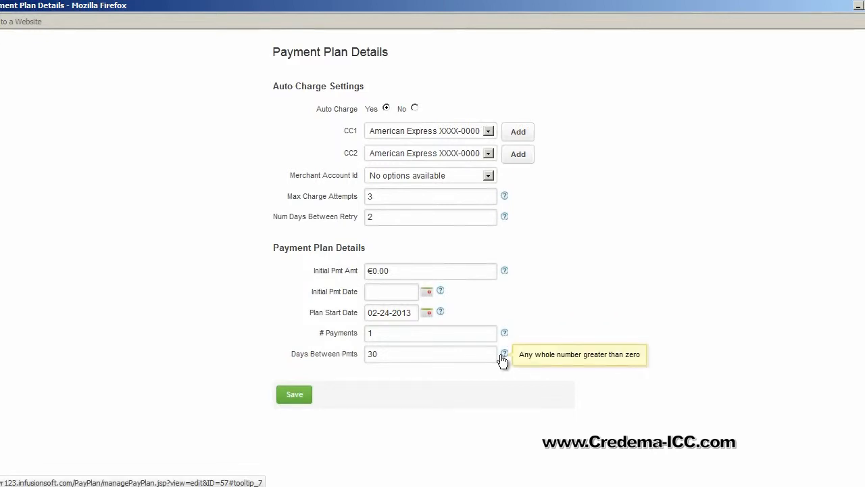
{"action": "left_click", "coordinate": [293, 399]}
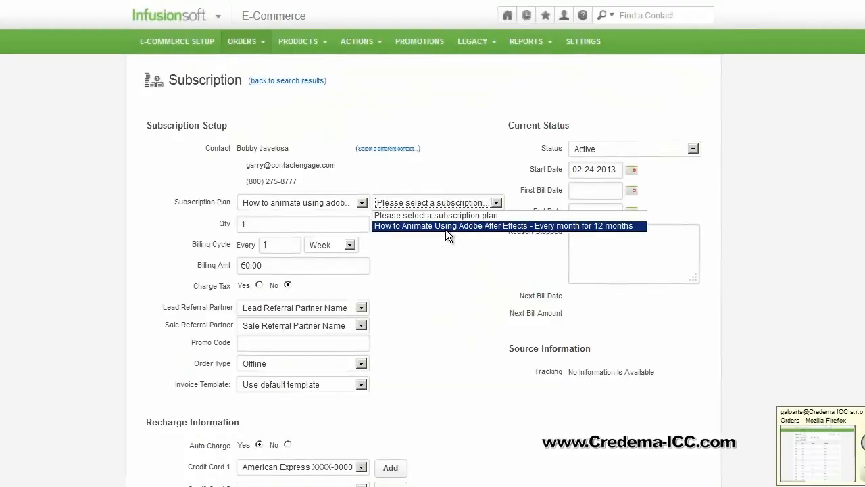
- Choose the "How to Animate Using Adobe After Effects - Every month for 12 months" subscription plan and set its billing cycle to every 1 week
{"action": "left_click", "coordinate": [446, 228]}
{"action": "left_click", "coordinate": [327, 225]}
{"action": "left_click", "coordinate": [291, 248]}
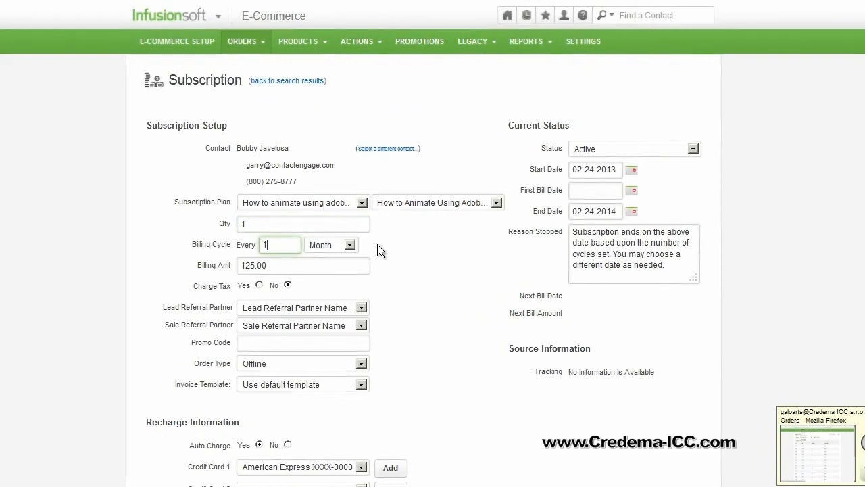
{"action": "left_click", "coordinate": [351, 245]}
{"action": "left_click", "coordinate": [323, 258]}
{"action": "left_click", "coordinate": [400, 251]}
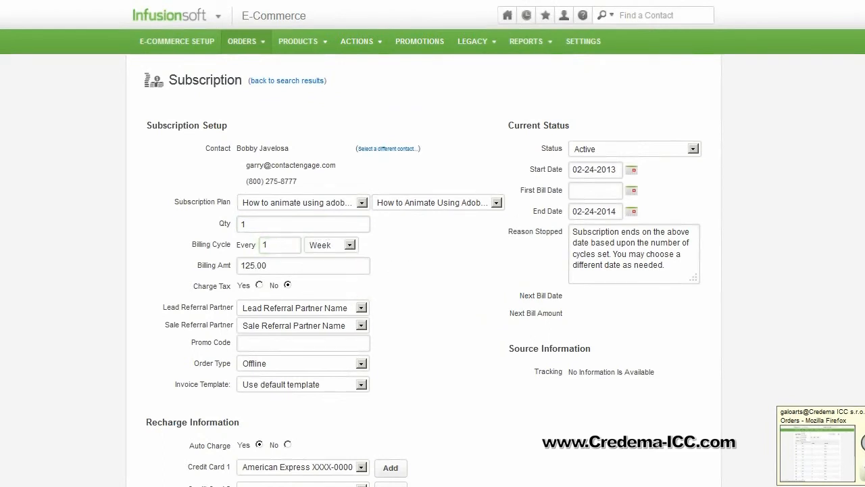
- Enable charging tax on the subscription and assign its own contact as both lead and sale referral partner
{"action": "scroll", "coordinate": [433, 271], "scroll_direction": "down", "scroll_amount": 3}
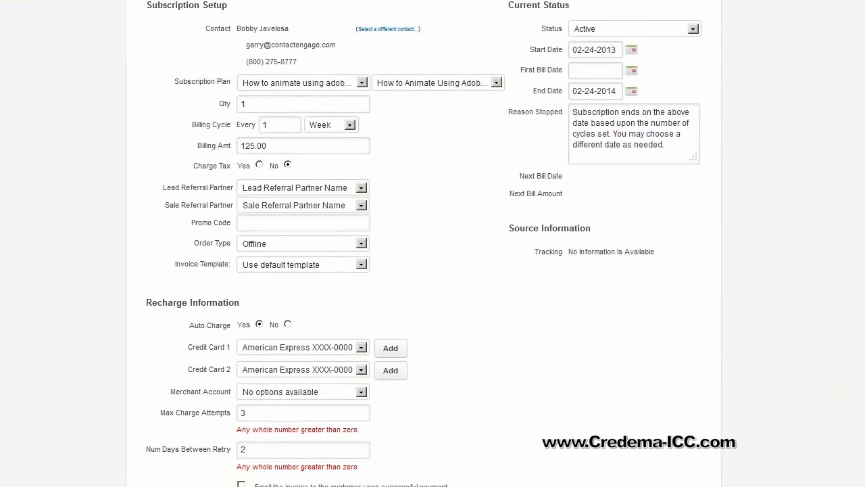
{"action": "left_click", "coordinate": [276, 146]}
{"action": "left_click_drag", "start_coordinate": [276, 146], "coordinate": [225, 142]}
{"action": "left_click", "coordinate": [324, 160]}
{"action": "left_click", "coordinate": [259, 166]}
{"action": "left_click", "coordinate": [337, 189]}
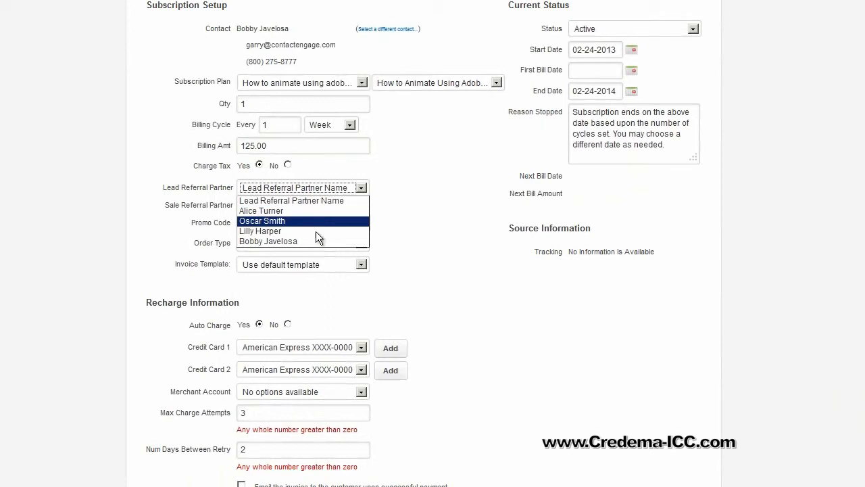
{"action": "left_click", "coordinate": [309, 241]}
{"action": "left_click", "coordinate": [314, 206]}
{"action": "left_click", "coordinate": [296, 257]}
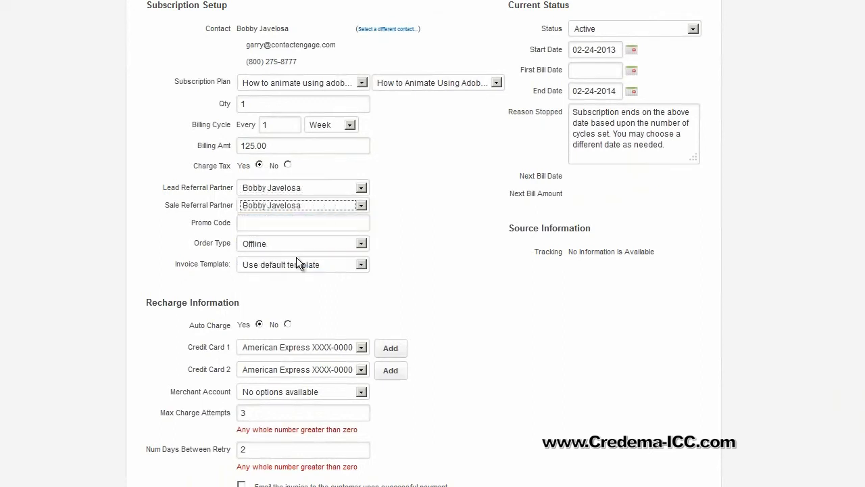
- Enter the promo code 000 and save the new subscription
{"action": "scroll", "coordinate": [454, 193], "scroll_direction": "down", "scroll_amount": 1}
{"action": "left_click", "coordinate": [367, 155]}
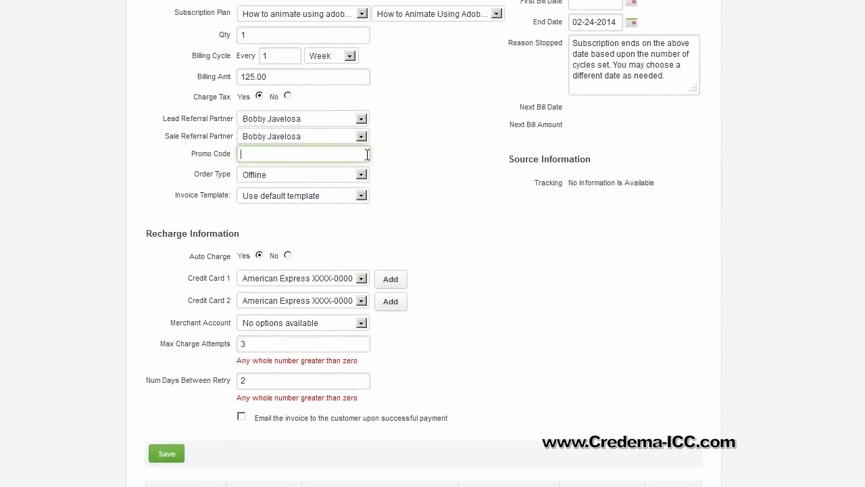
{"action": "type", "text": "000"}
{"action": "key", "text": "Return"}
- Keep the subscription's order type as Offline and set its invoice template to Default Invoice
{"action": "scroll", "coordinate": [435, 180], "scroll_direction": "down", "scroll_amount": 2}
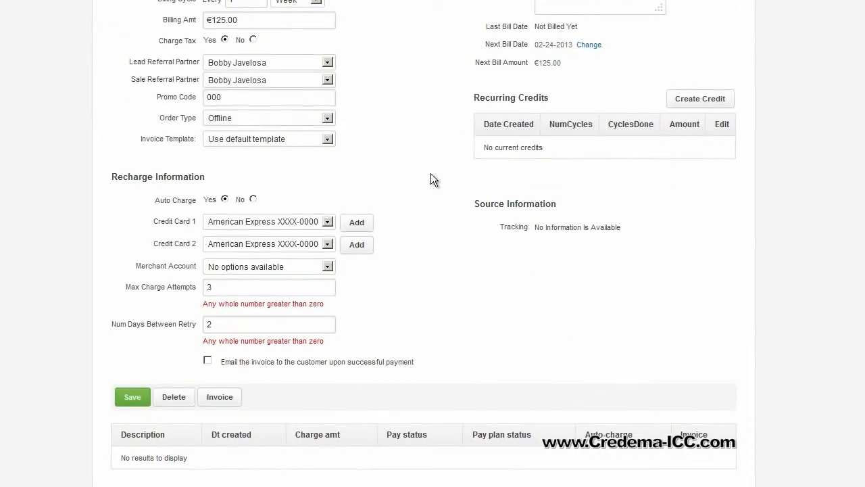
{"action": "left_click", "coordinate": [326, 117]}
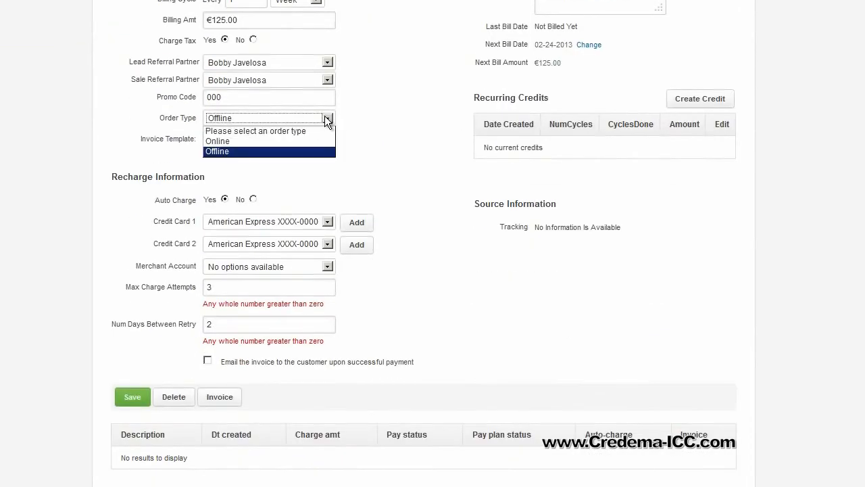
{"action": "left_click", "coordinate": [316, 151]}
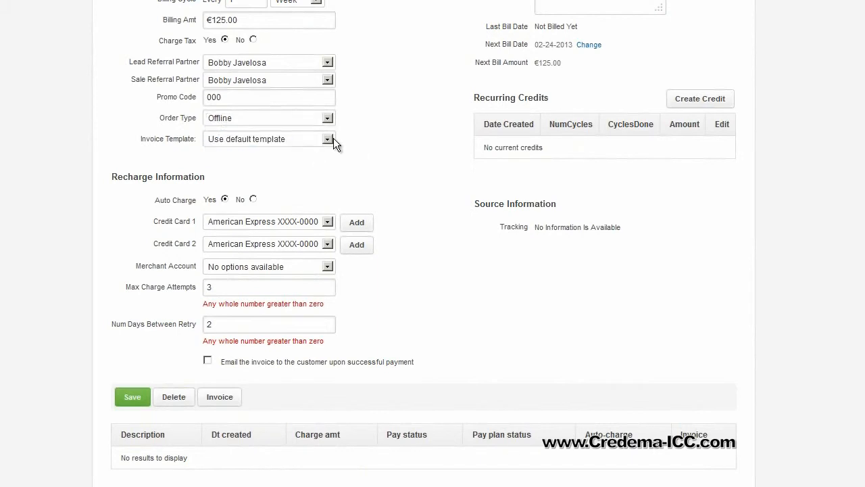
{"action": "left_click", "coordinate": [329, 140]}
{"action": "left_click", "coordinate": [319, 160]}
{"action": "left_click", "coordinate": [351, 165]}
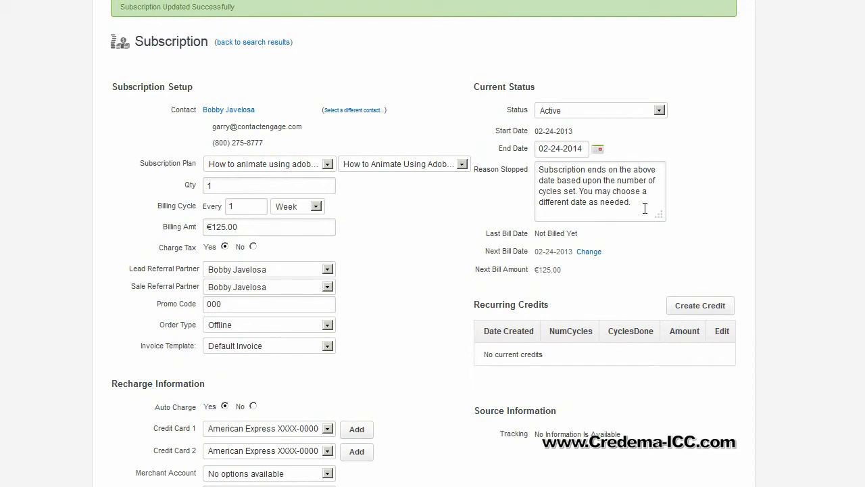
- Review the subscription's stop reason, next billing and recharge details, and save the subscription
{"action": "left_click_drag", "start_coordinate": [646, 204], "coordinate": [535, 163]}
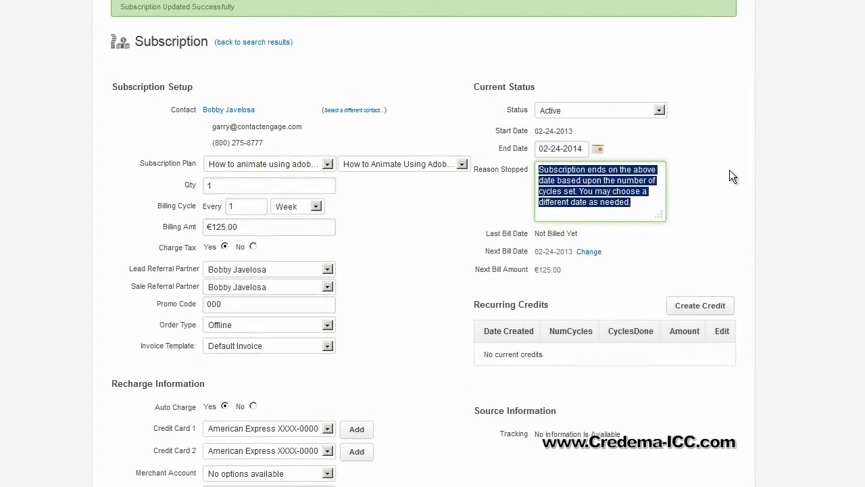
{"action": "left_click", "coordinate": [685, 184]}
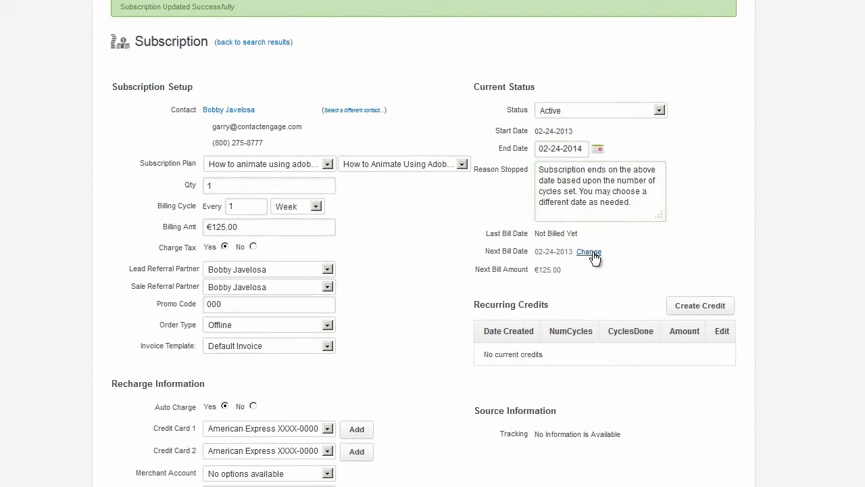
{"action": "scroll", "coordinate": [609, 278], "scroll_direction": "down", "scroll_amount": 2}
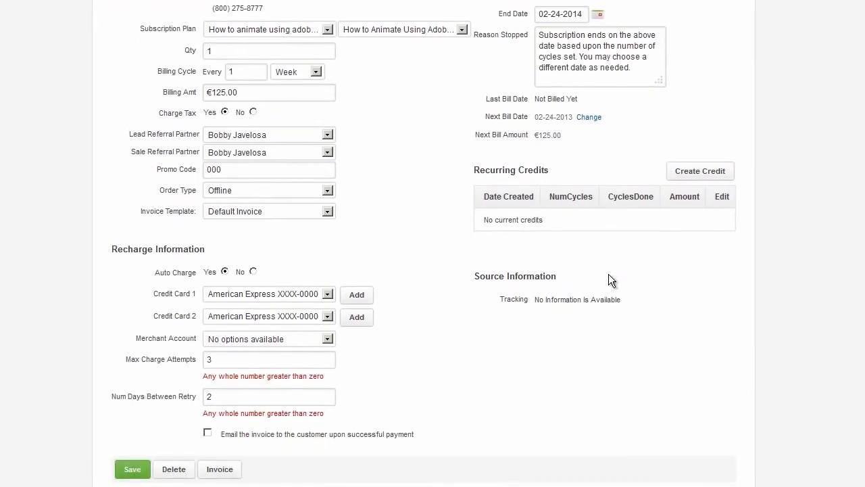
{"action": "scroll", "coordinate": [610, 279], "scroll_direction": "down", "scroll_amount": 1}
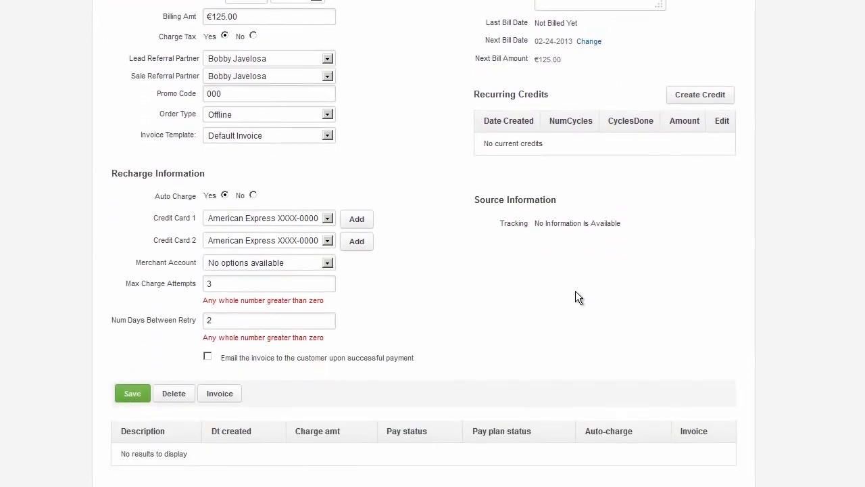
{"action": "left_click", "coordinate": [139, 399]}
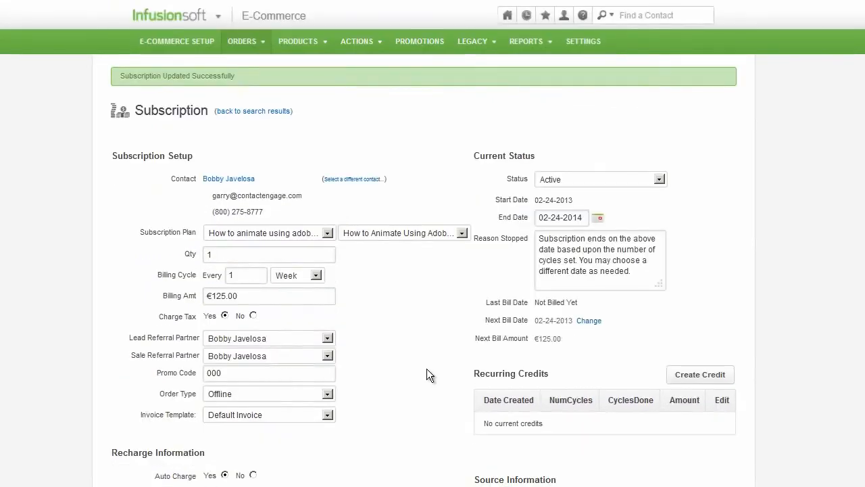
{"action": "scroll", "coordinate": [426, 375], "scroll_direction": "down", "scroll_amount": 4}
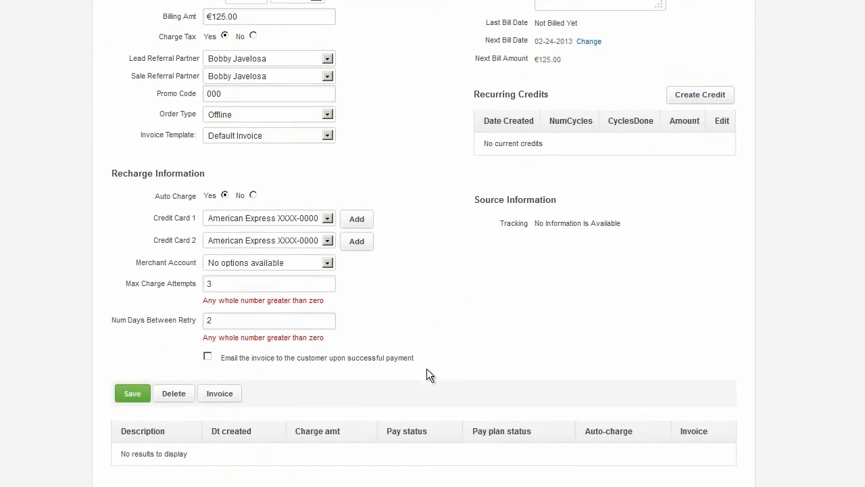